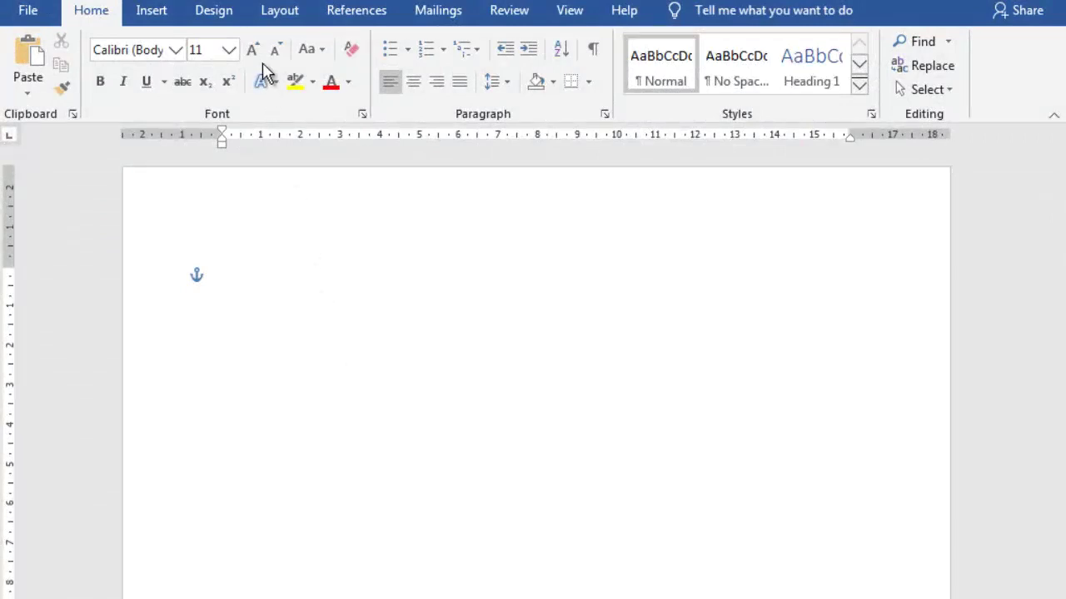
- Check the available paper sizes for the document without changing the current one
{"action": "left_click", "coordinate": [267, 18]}
{"action": "left_click", "coordinate": [139, 74]}
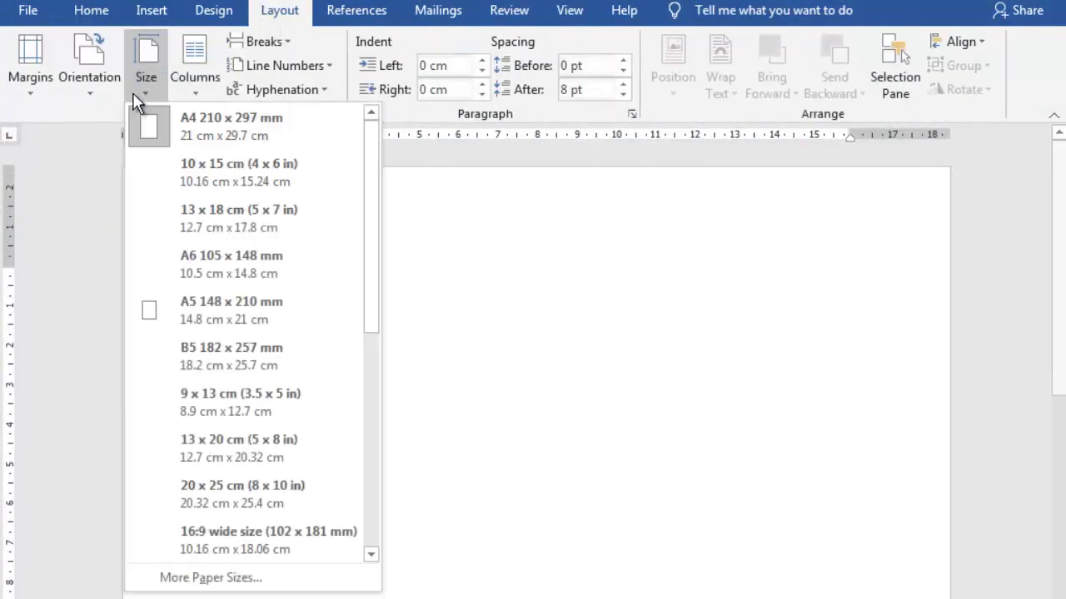
{"action": "left_click", "coordinate": [483, 252]}
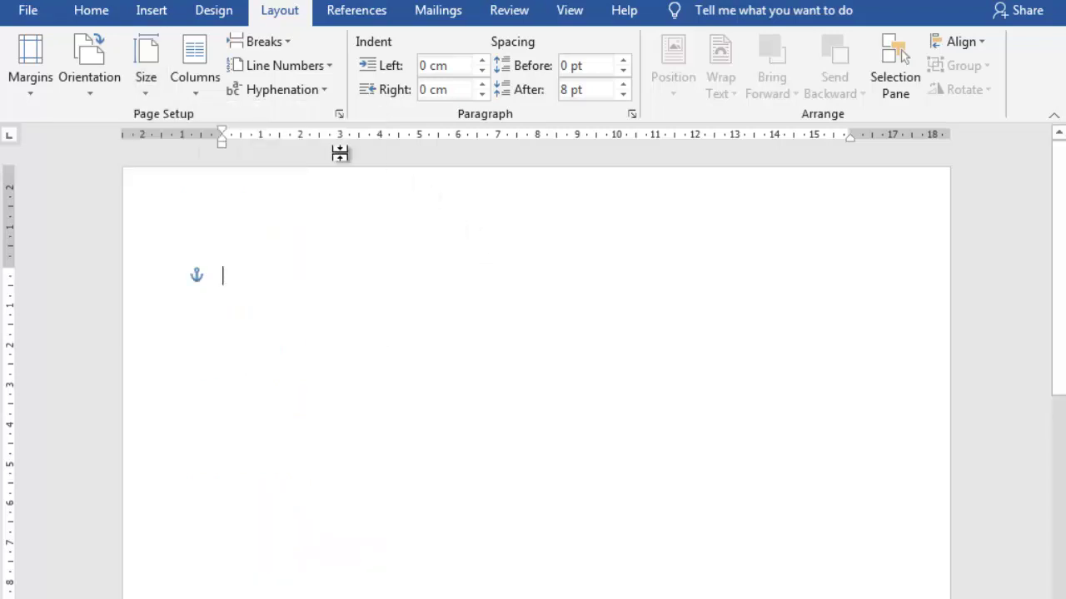
- Insert the picture "WhatsApp Image 2021-03-08 at 19.45.06" from the logo folder and scale it down to about 12.7 × 9.6 cm
{"action": "left_click", "coordinate": [167, 10]}
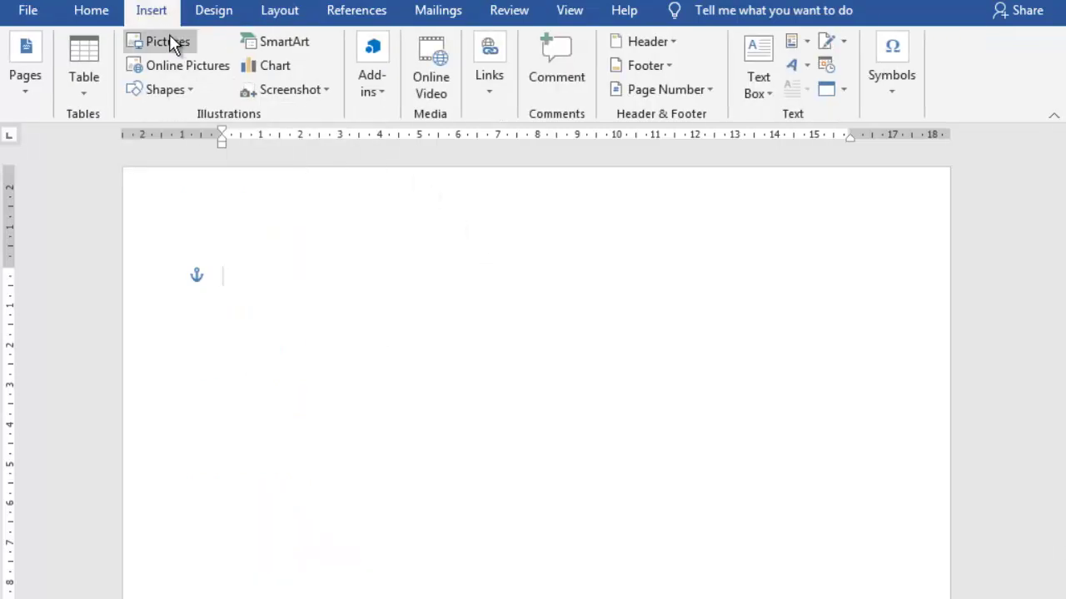
{"action": "left_click", "coordinate": [170, 38]}
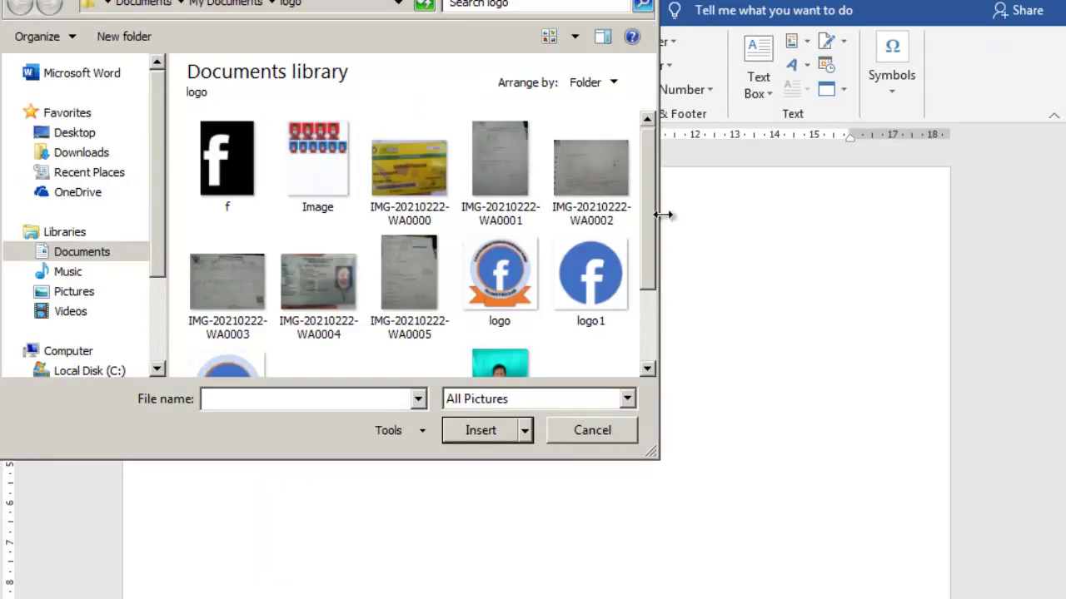
{"action": "scroll", "coordinate": [645, 250], "scroll_direction": "down", "scroll_amount": 3}
{"action": "left_click", "coordinate": [505, 276]}
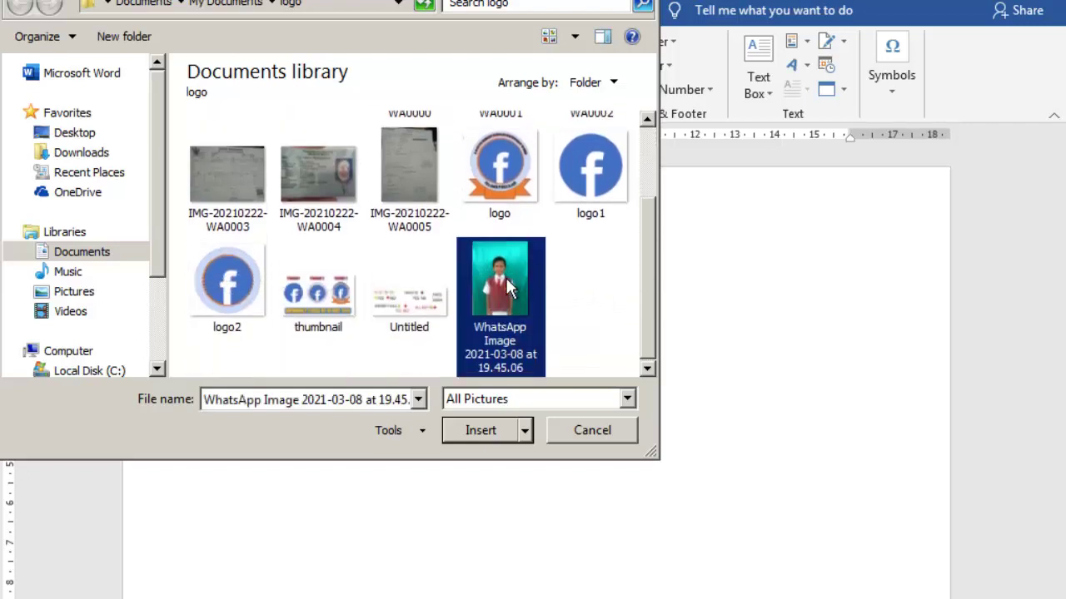
{"action": "left_click", "coordinate": [474, 440]}
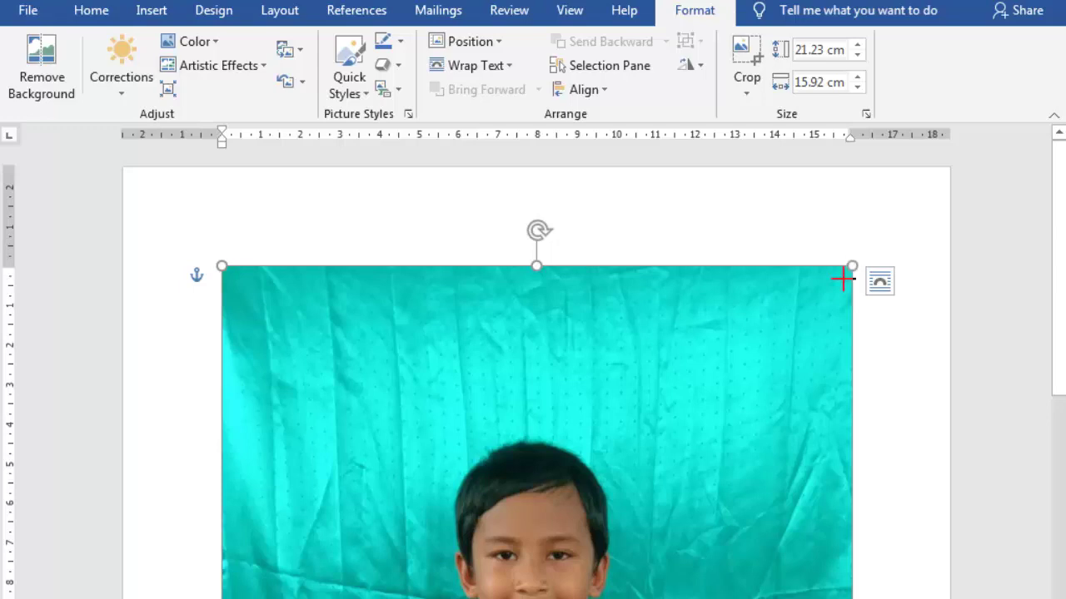
{"action": "left_click_drag", "start_coordinate": [843, 280], "coordinate": [542, 561]}
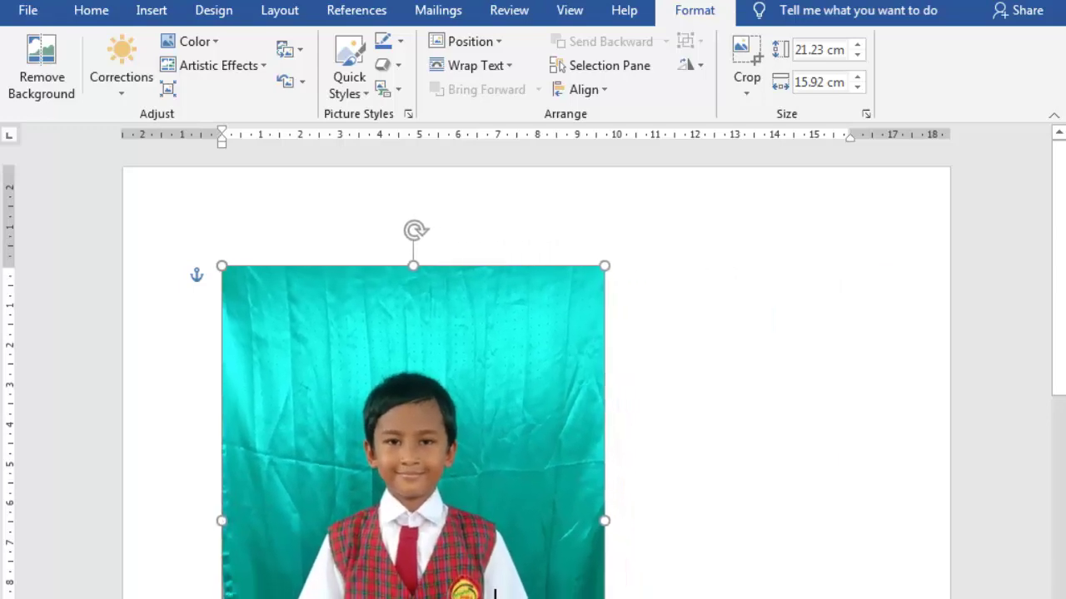
{"action": "left_click_drag", "start_coordinate": [495, 593], "coordinate": [492, 566]}
- Set the photo's text wrapping to Behind Text and move the photo toward the horizontal centre of the page
{"action": "right_click", "coordinate": [459, 418]}
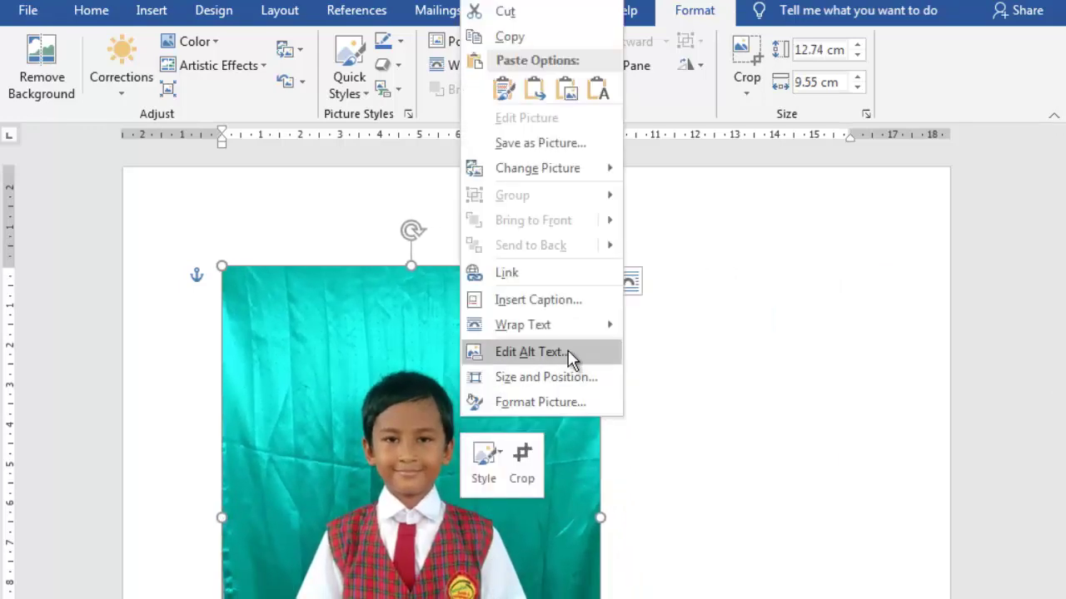
{"action": "mouse_move", "coordinate": [578, 337]}
{"action": "left_click", "coordinate": [707, 456]}
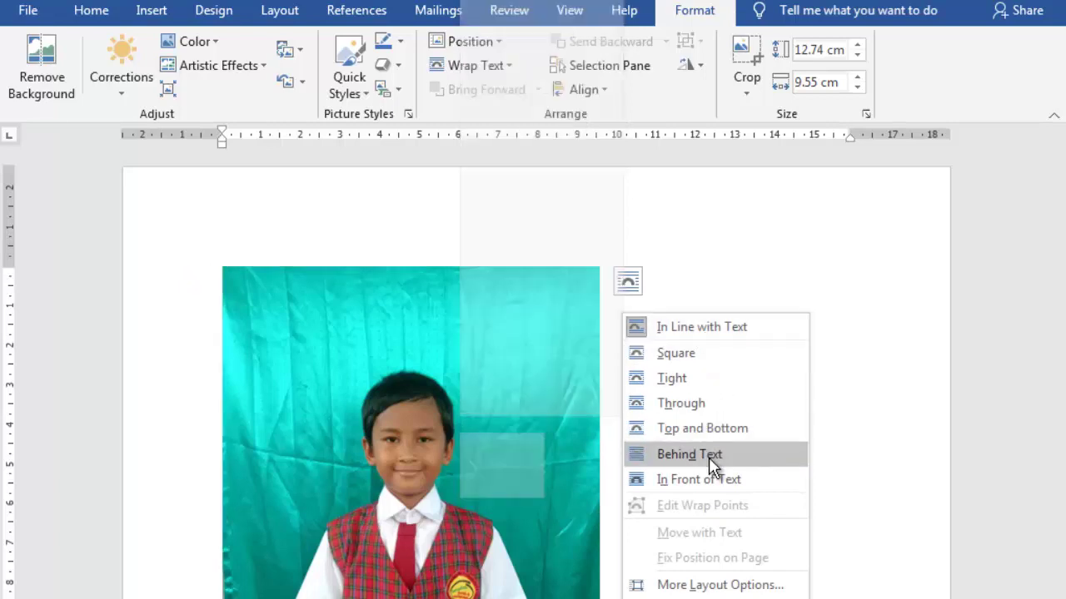
{"action": "left_click_drag", "start_coordinate": [447, 466], "coordinate": [543, 430]}
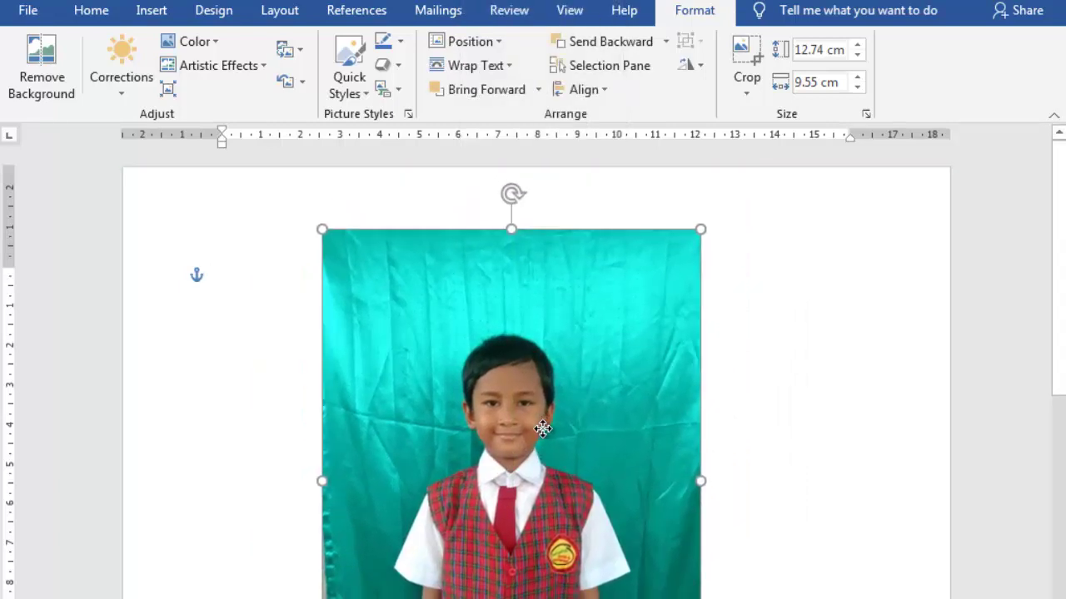
- Crop the photo on all four sides closely around the boy's upper body, to about 8.1 cm high and 5.6 cm wide
{"action": "left_click", "coordinate": [749, 63]}
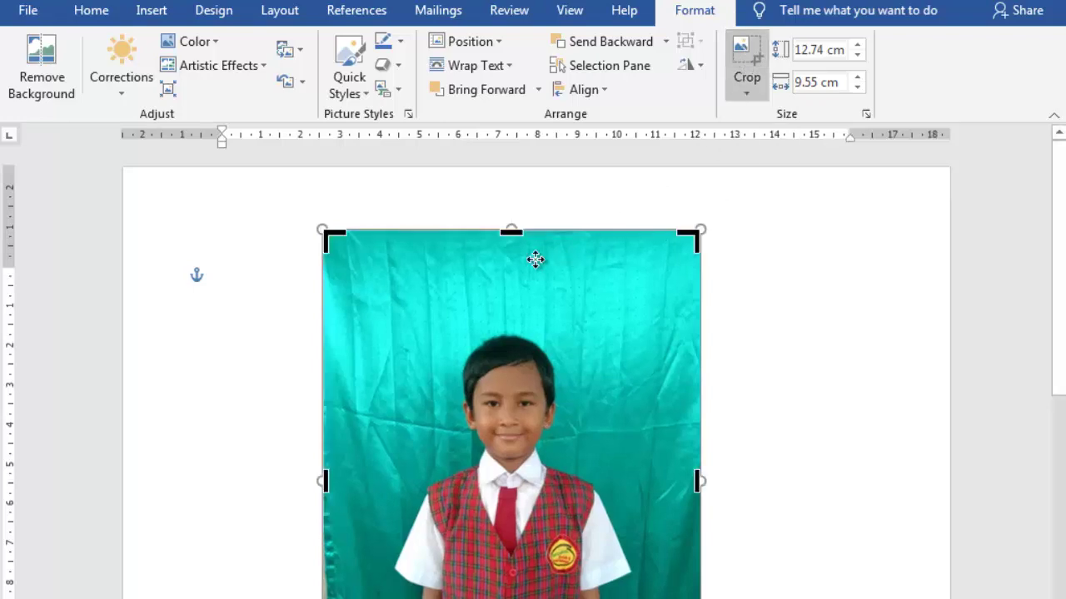
{"action": "left_click_drag", "start_coordinate": [510, 231], "coordinate": [509, 309]}
{"action": "left_click_drag", "start_coordinate": [693, 522], "coordinate": [620, 521]}
{"action": "left_click_drag", "start_coordinate": [323, 522], "coordinate": [400, 538]}
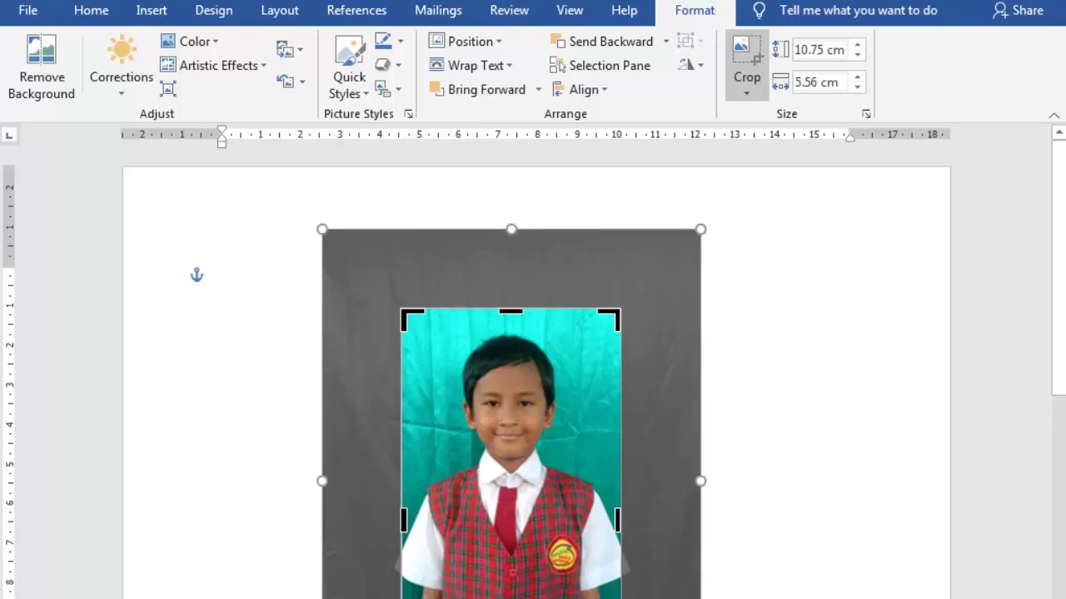
{"action": "scroll", "coordinate": [1060, 383], "scroll_direction": "down", "scroll_amount": 1}
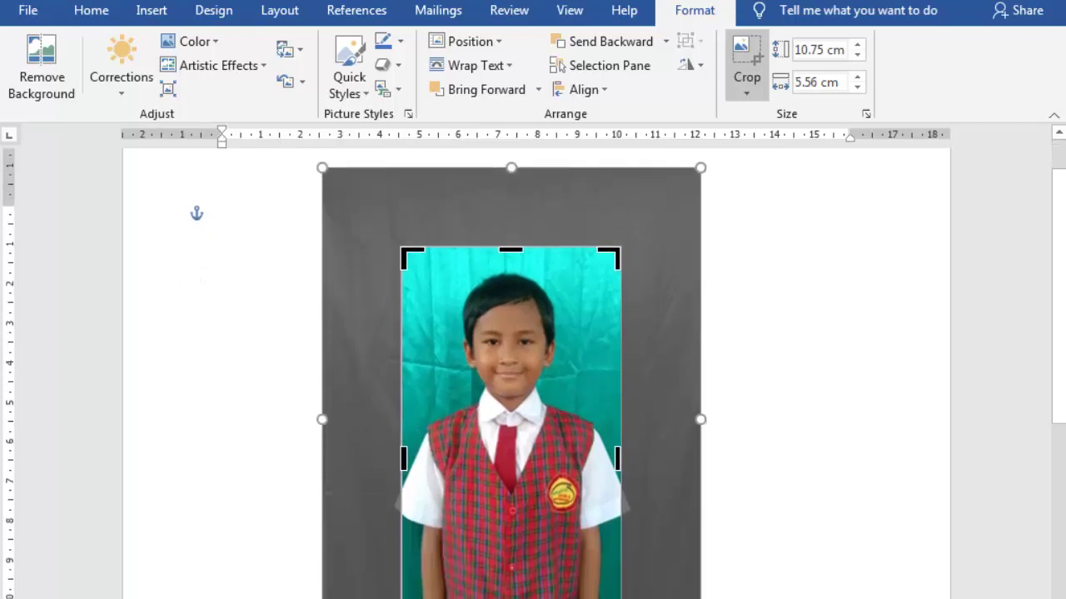
{"action": "left_click_drag", "start_coordinate": [519, 596], "coordinate": [519, 567]}
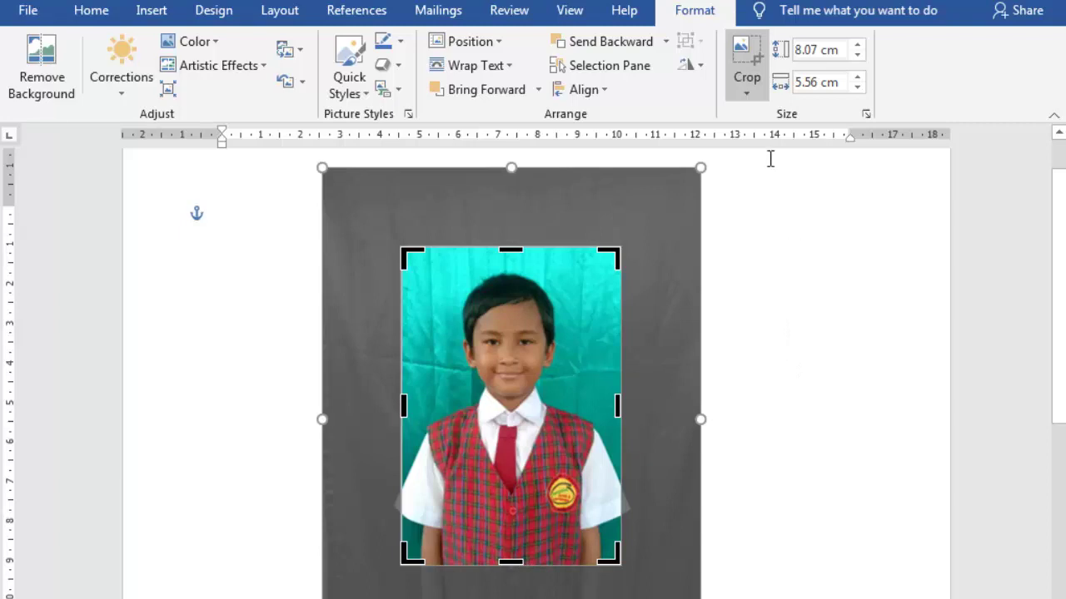
- Apply the 2:3 portrait aspect ratio to the photo's crop area
{"action": "left_click", "coordinate": [748, 94]}
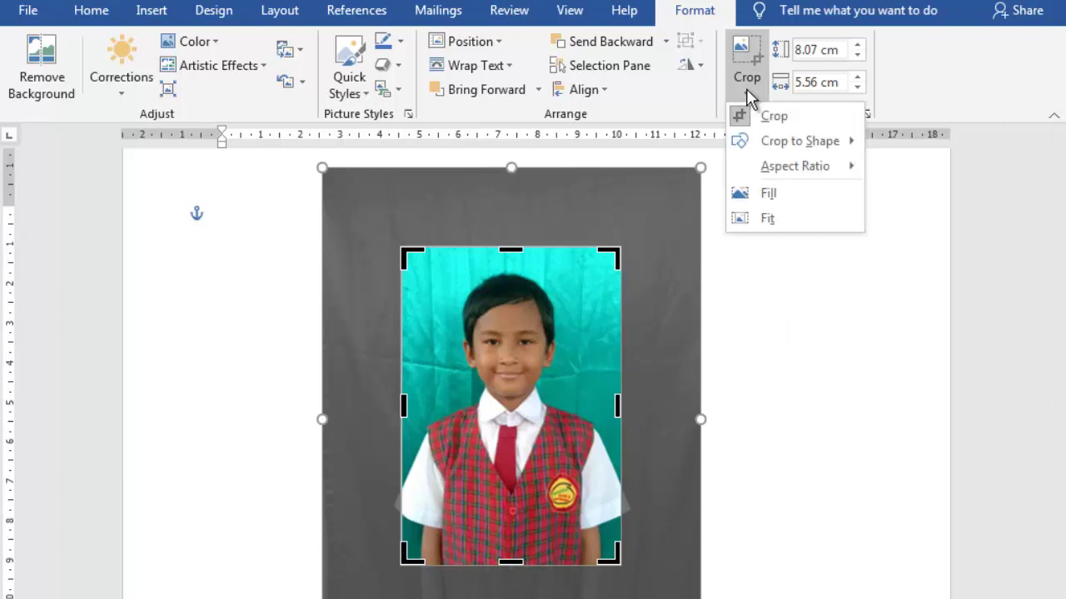
{"action": "mouse_move", "coordinate": [788, 170]}
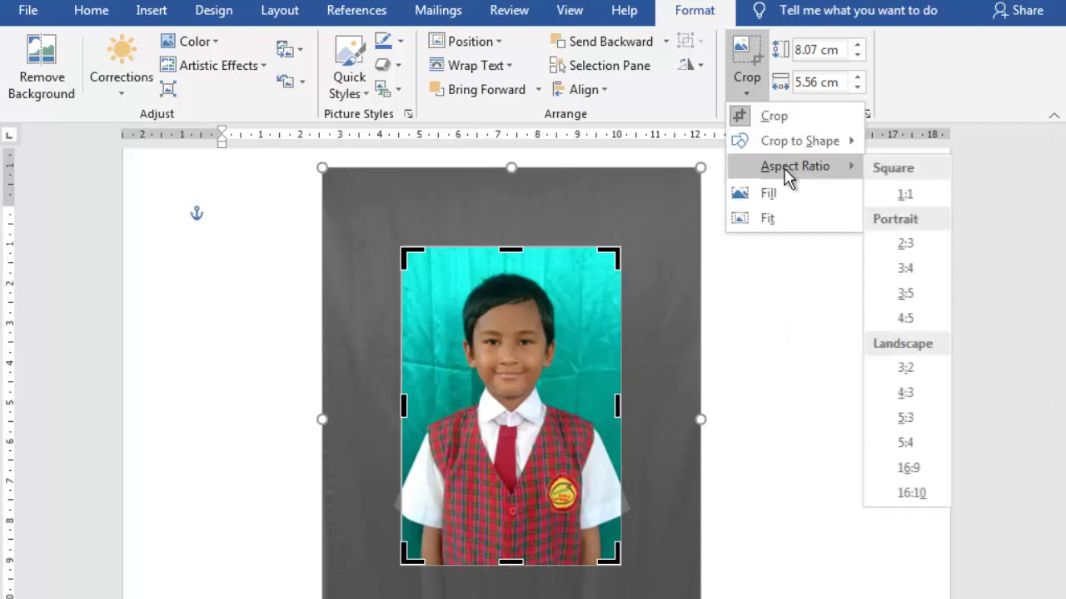
{"action": "left_click", "coordinate": [906, 244]}
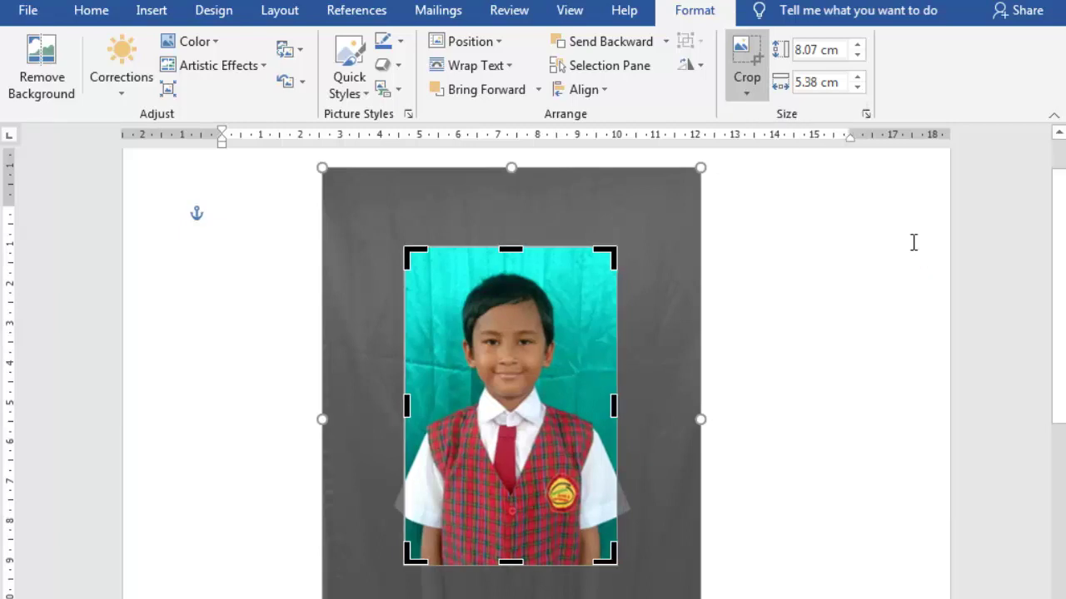
- Set the cropped photo's size to 6 cm high and 4 cm wide, and finish cropping
{"action": "left_click", "coordinate": [813, 83]}
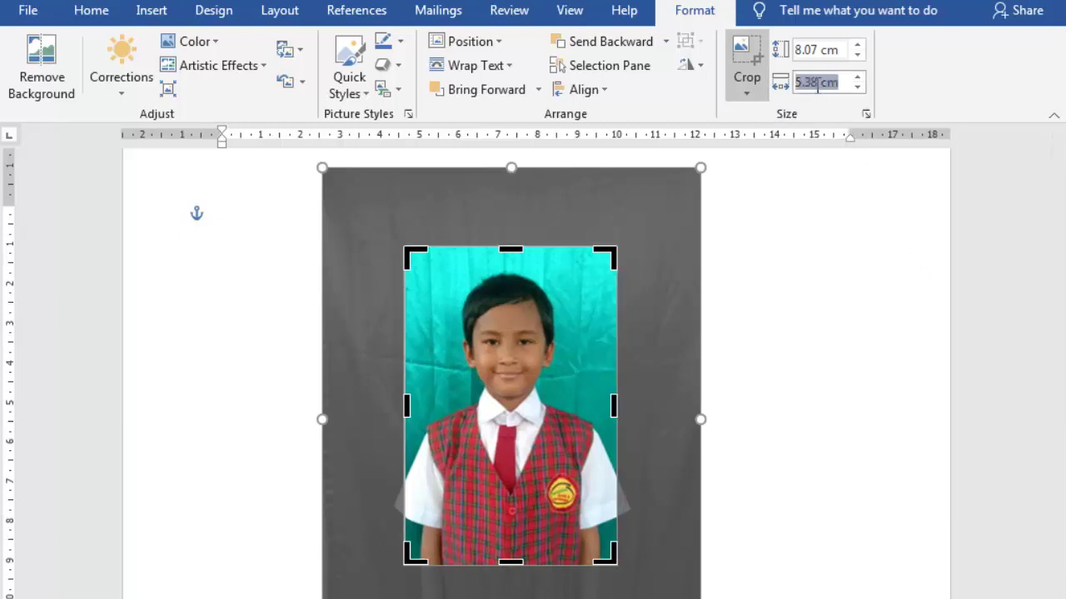
{"action": "left_click", "coordinate": [817, 84]}
{"action": "double_click", "coordinate": [812, 83]}
{"action": "double_click", "coordinate": [804, 49]}
{"action": "type", "text": "5"}
{"action": "key", "text": "Return"}
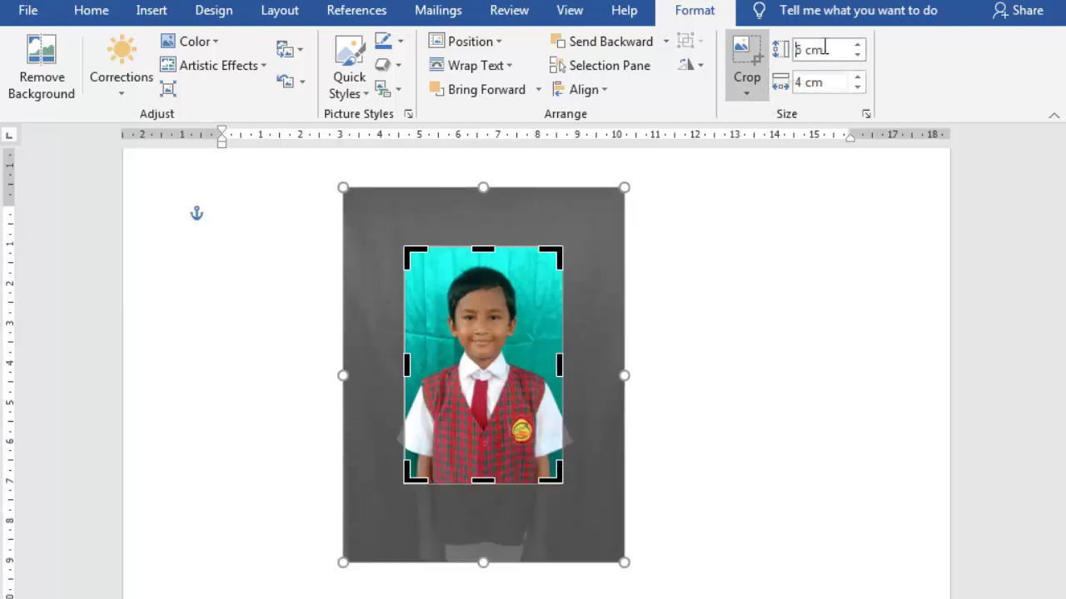
{"action": "double_click", "coordinate": [825, 50]}
{"action": "type", "text": "6"}
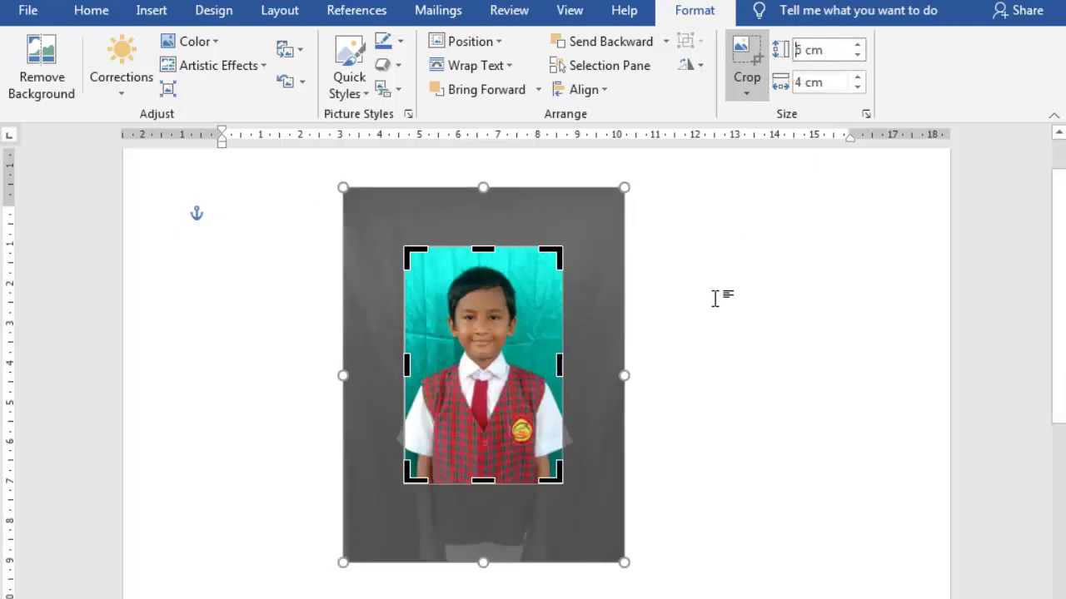
{"action": "left_click", "coordinate": [714, 299]}
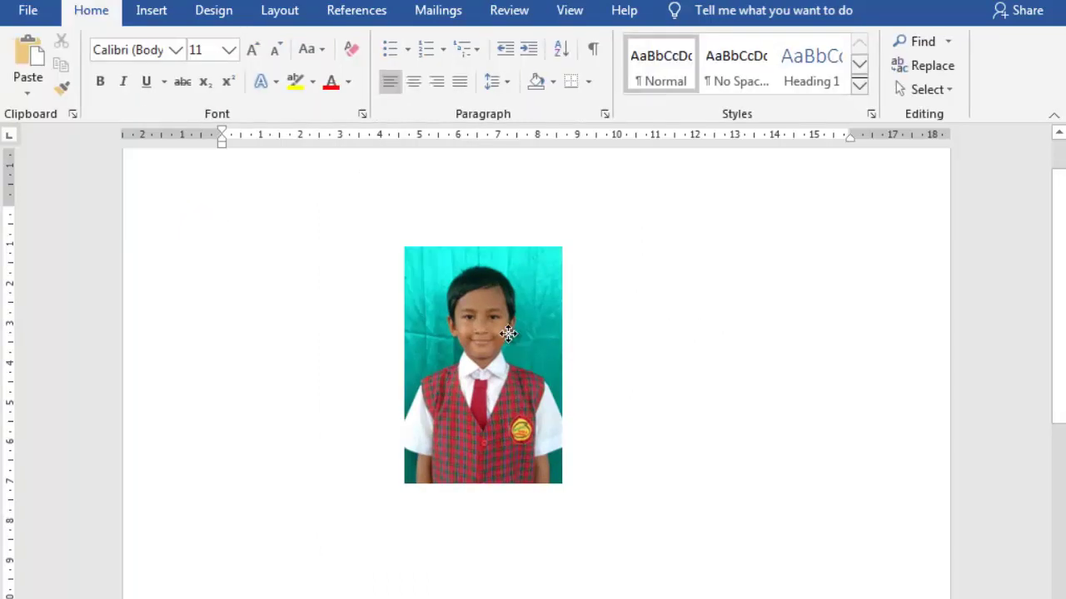
- Move the photo toward the left of the page and align its upper edge with the top margin
{"action": "left_click_drag", "start_coordinate": [507, 333], "coordinate": [449, 310]}
{"action": "scroll", "coordinate": [295, 261], "scroll_direction": "up", "scroll_amount": 2}
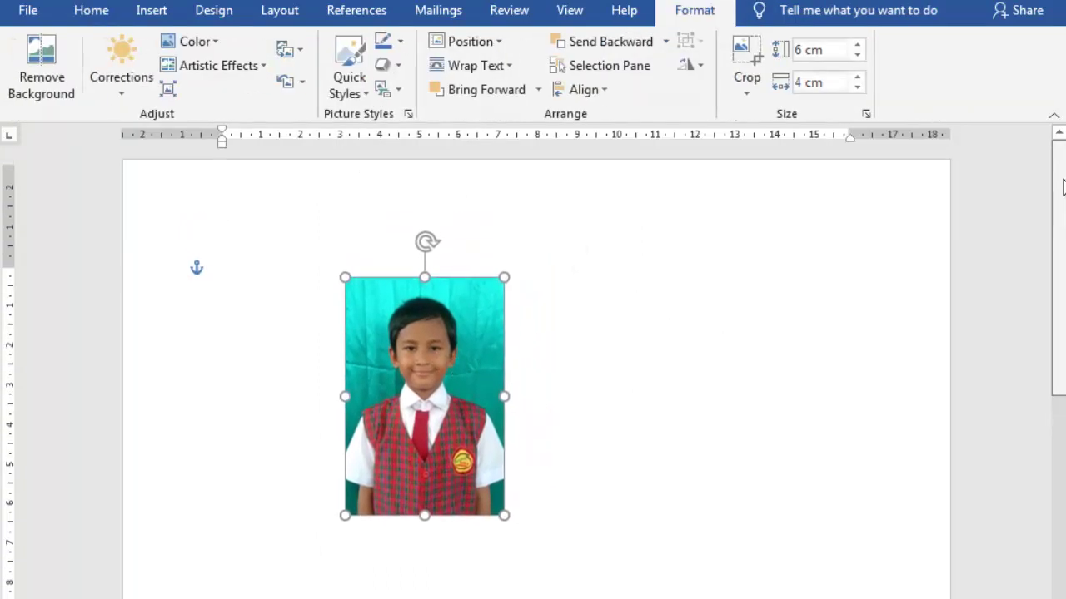
{"action": "left_click_drag", "start_coordinate": [457, 346], "coordinate": [462, 310]}
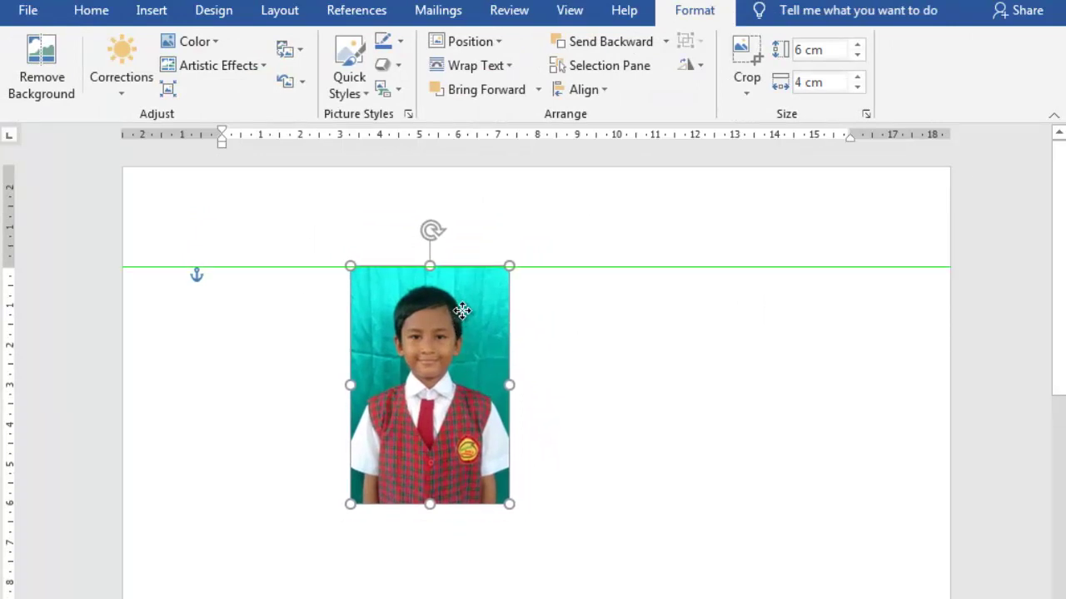
- Remove the photo's green background, enlarging the selection area so the boy's hair, sleeves and arms are all kept
{"action": "left_click", "coordinate": [34, 55]}
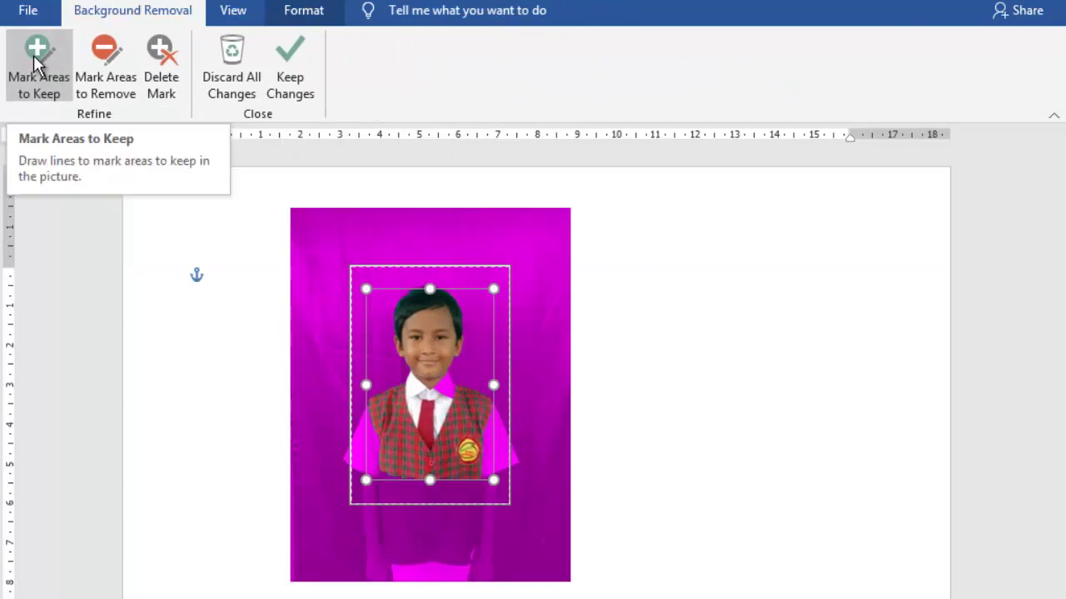
{"action": "left_click_drag", "start_coordinate": [364, 285], "coordinate": [335, 264]}
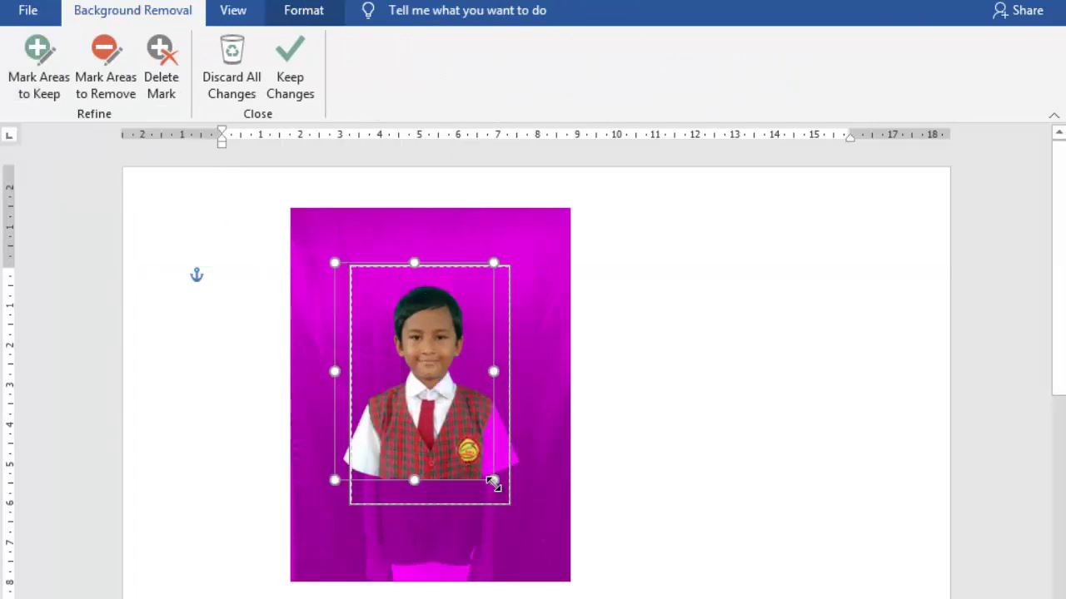
{"action": "left_click_drag", "start_coordinate": [507, 502], "coordinate": [518, 511]}
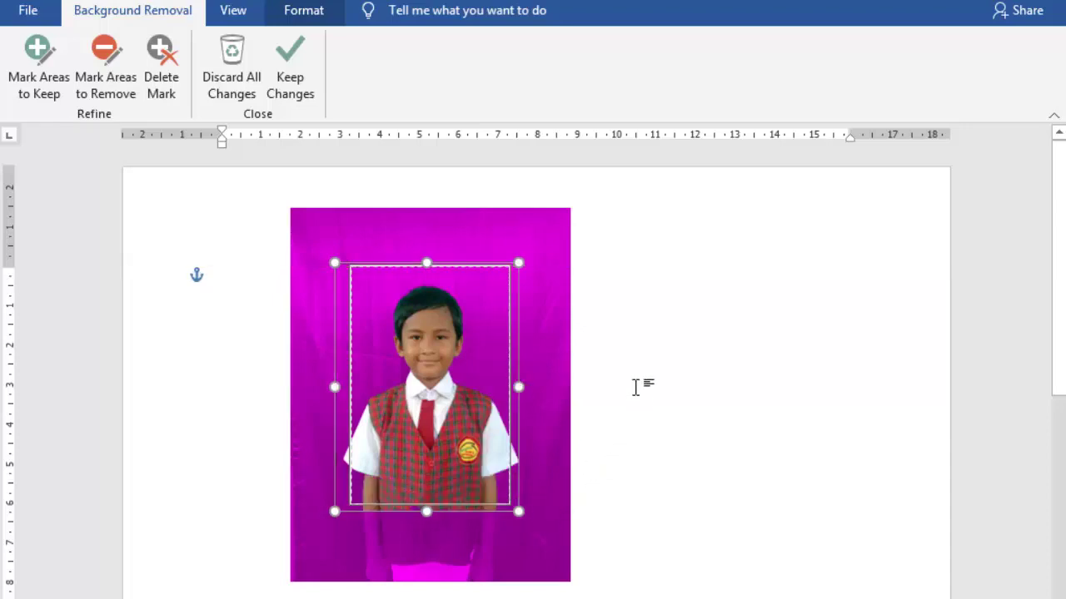
{"action": "left_click", "coordinate": [635, 386]}
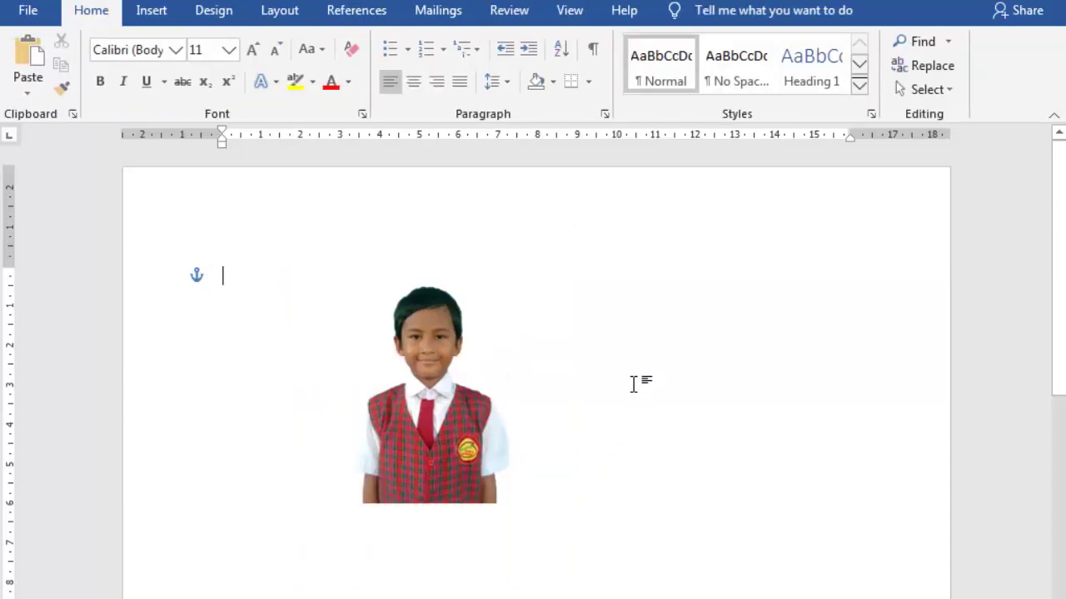
- Give the cut-out photo a solid fill in standard red as its new background, and close the picture formatting settings
{"action": "left_click", "coordinate": [489, 367]}
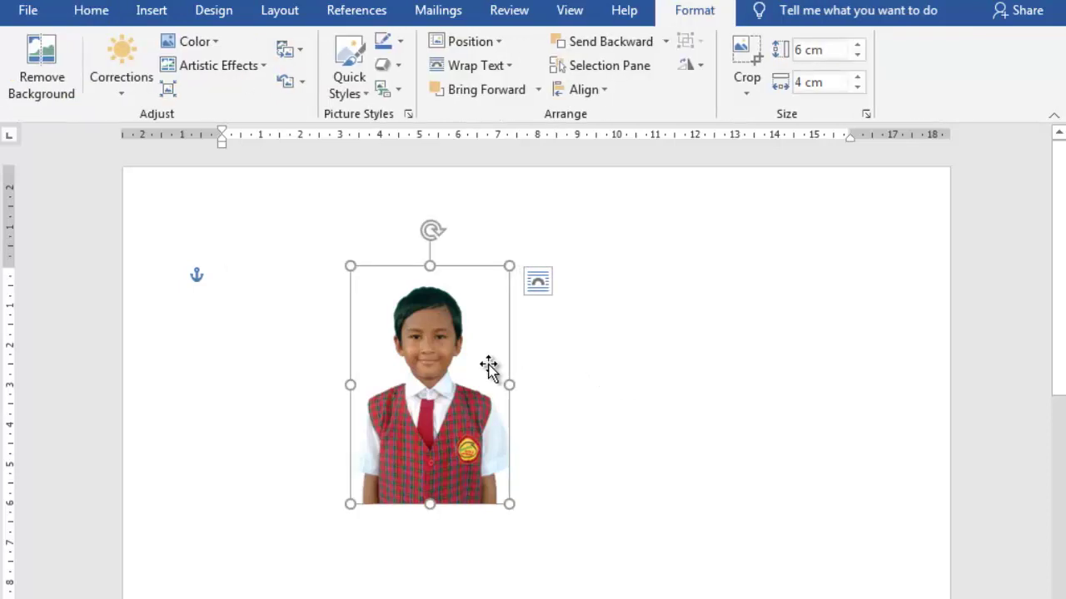
{"action": "right_click", "coordinate": [488, 367]}
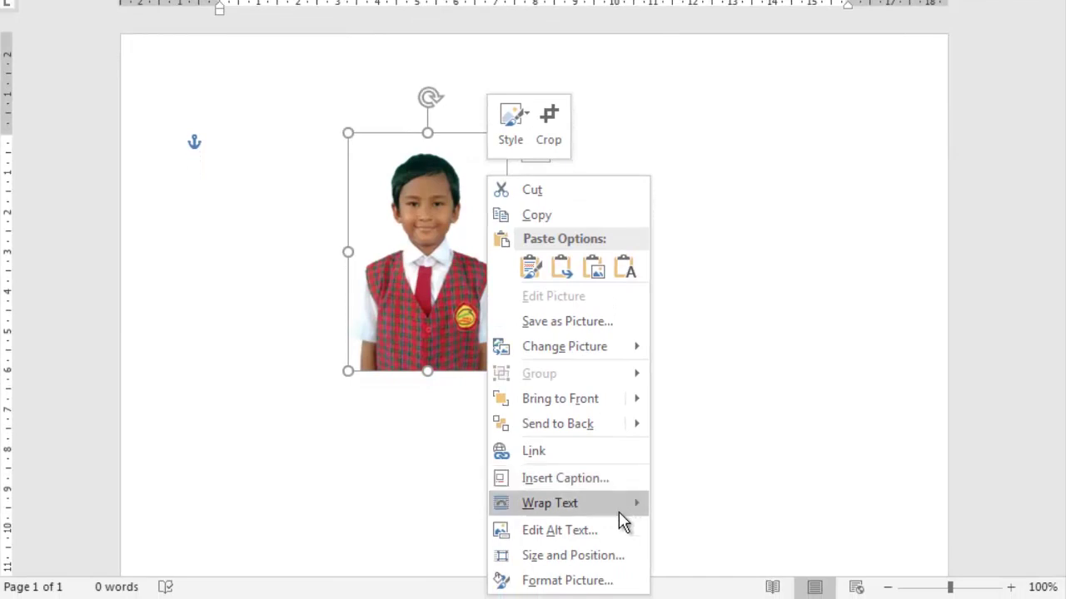
{"action": "left_click", "coordinate": [587, 582]}
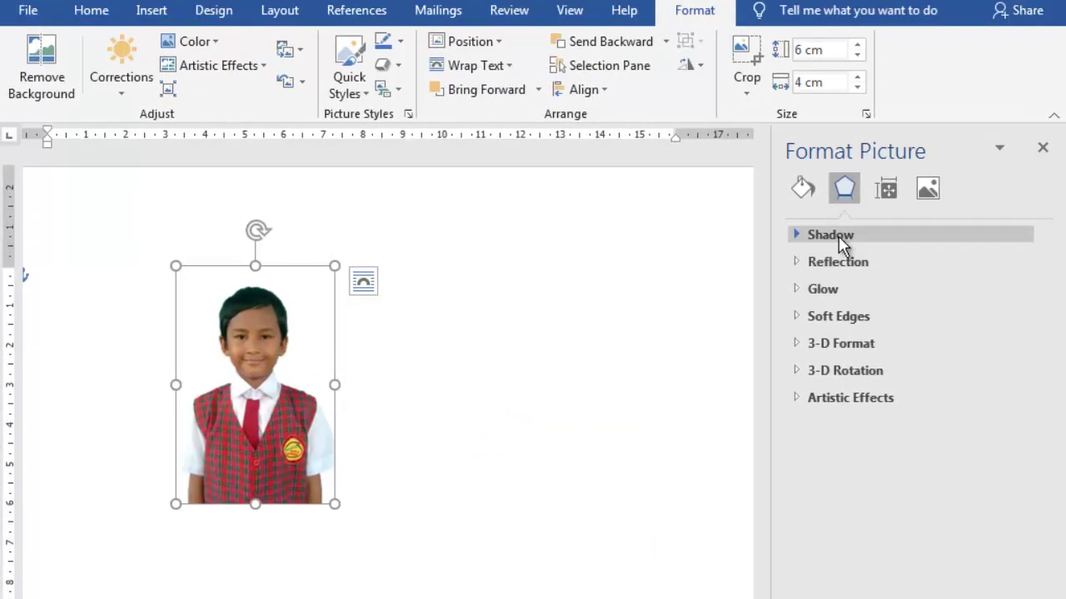
{"action": "left_click", "coordinate": [804, 192]}
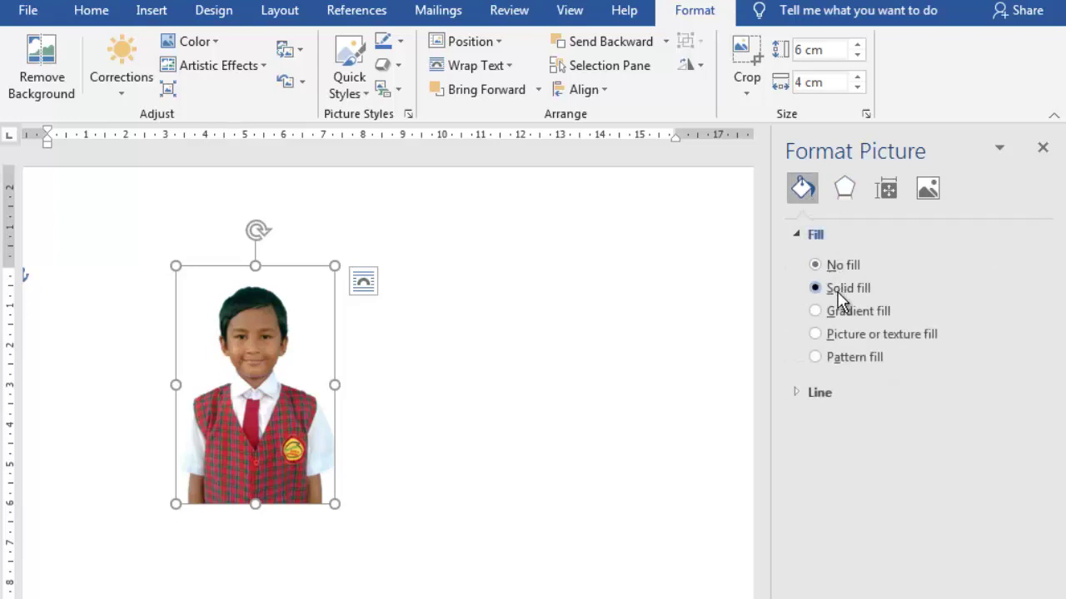
{"action": "left_click", "coordinate": [838, 292]}
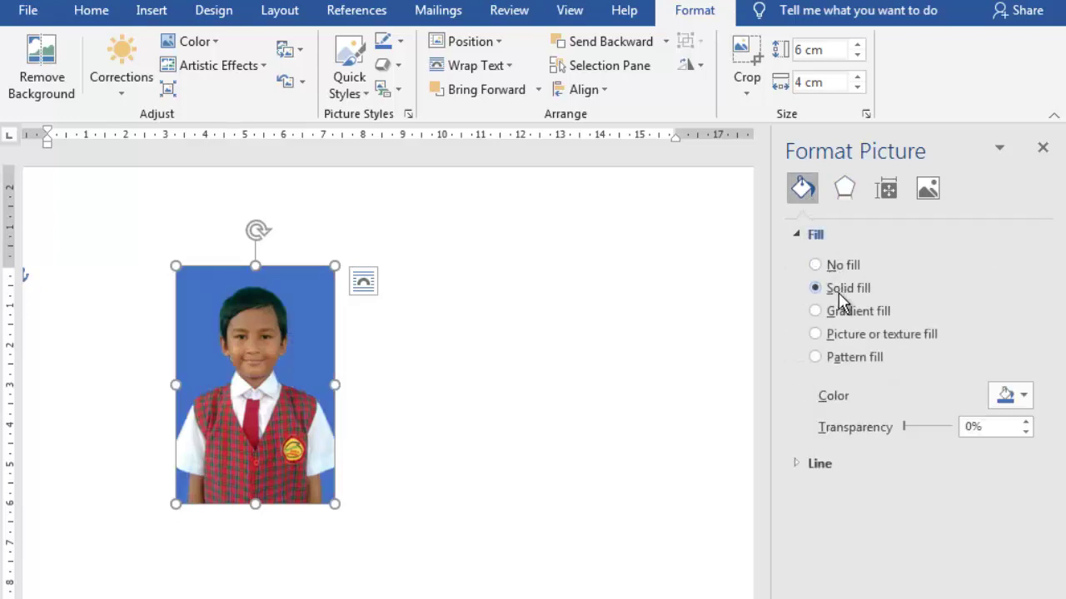
{"action": "left_click", "coordinate": [1030, 397]}
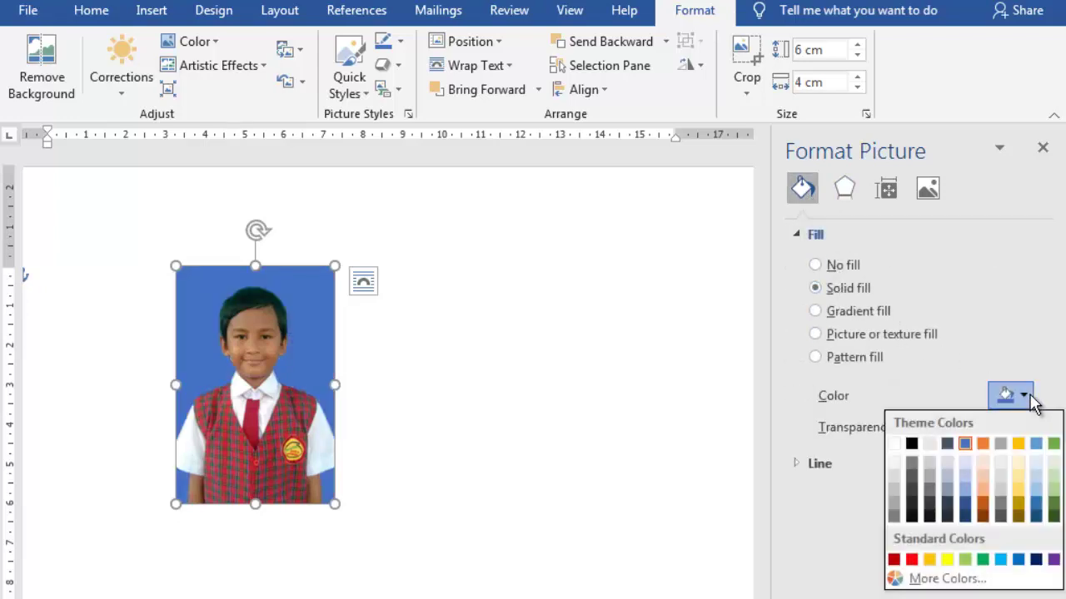
{"action": "left_click", "coordinate": [913, 560]}
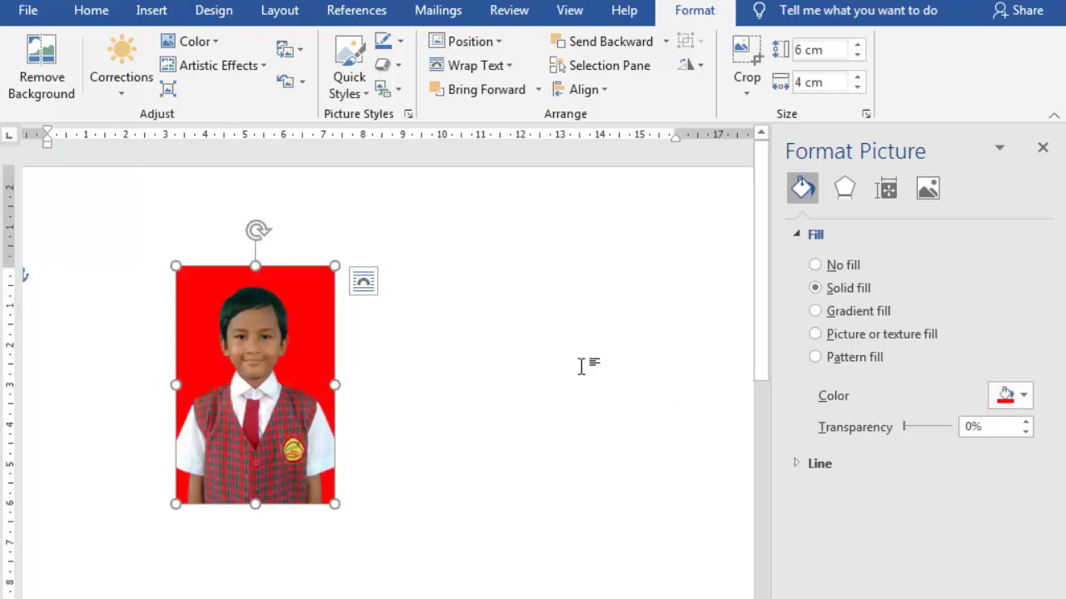
{"action": "left_click", "coordinate": [1041, 150]}
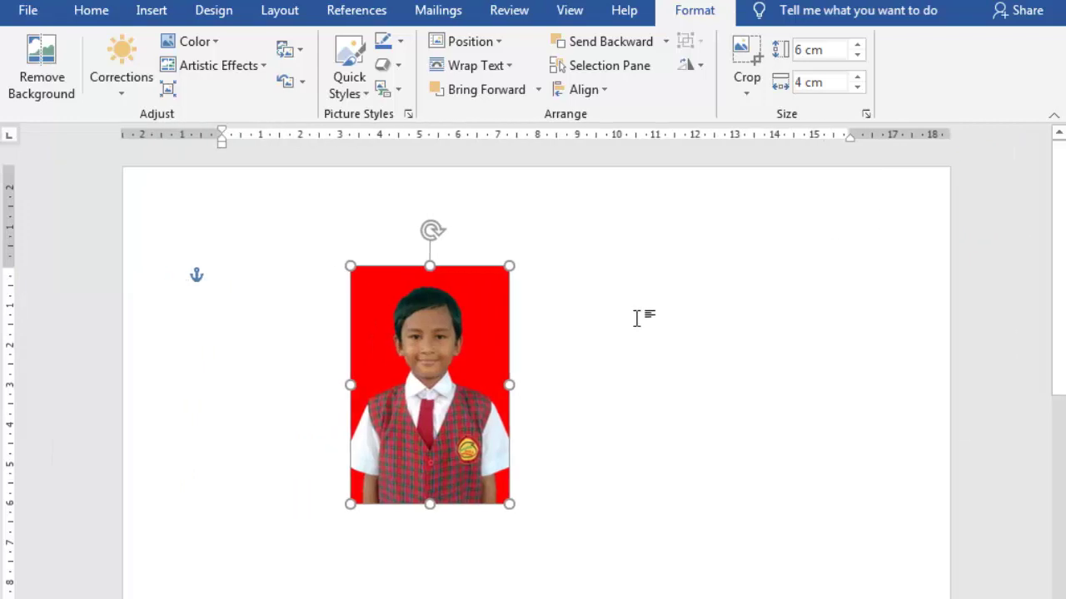
- Move the red-background photo to the page's upper-left corner and place a copy directly beside it, level with the original
{"action": "left_click_drag", "start_coordinate": [449, 333], "coordinate": [236, 244]}
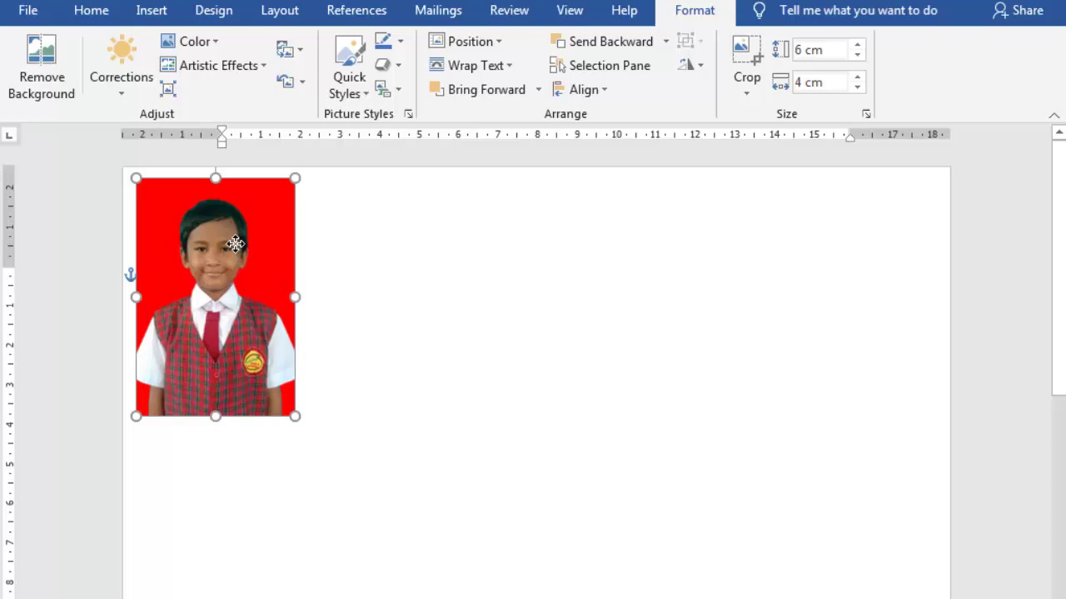
{"action": "left_click_drag", "start_coordinate": [236, 243], "coordinate": [239, 243]}
{"action": "right_click", "coordinate": [238, 243]}
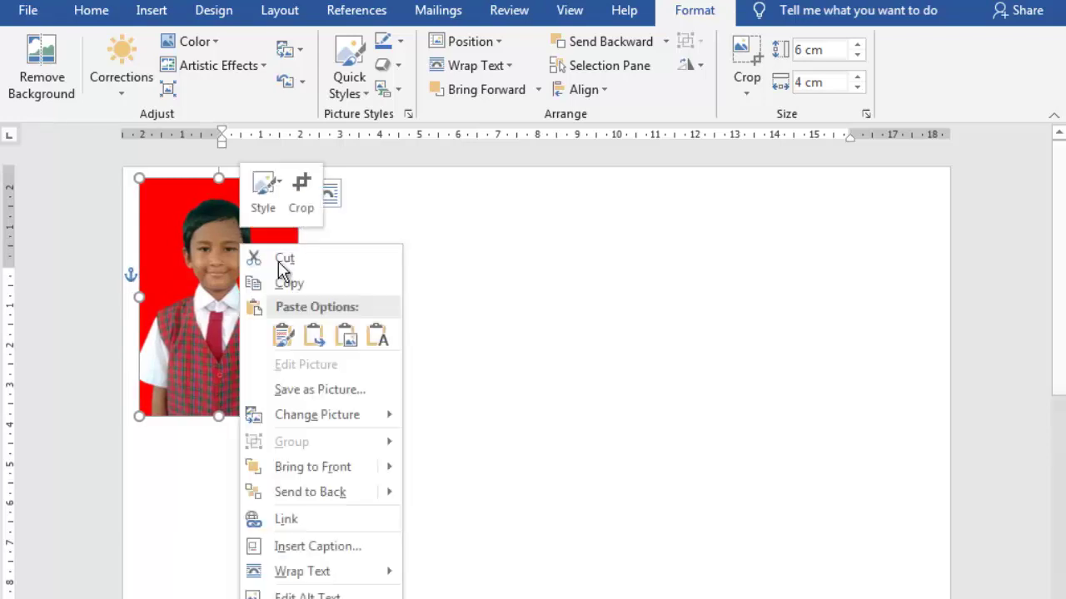
{"action": "left_click", "coordinate": [305, 295]}
{"action": "right_click", "coordinate": [340, 281]}
{"action": "left_click", "coordinate": [383, 375]}
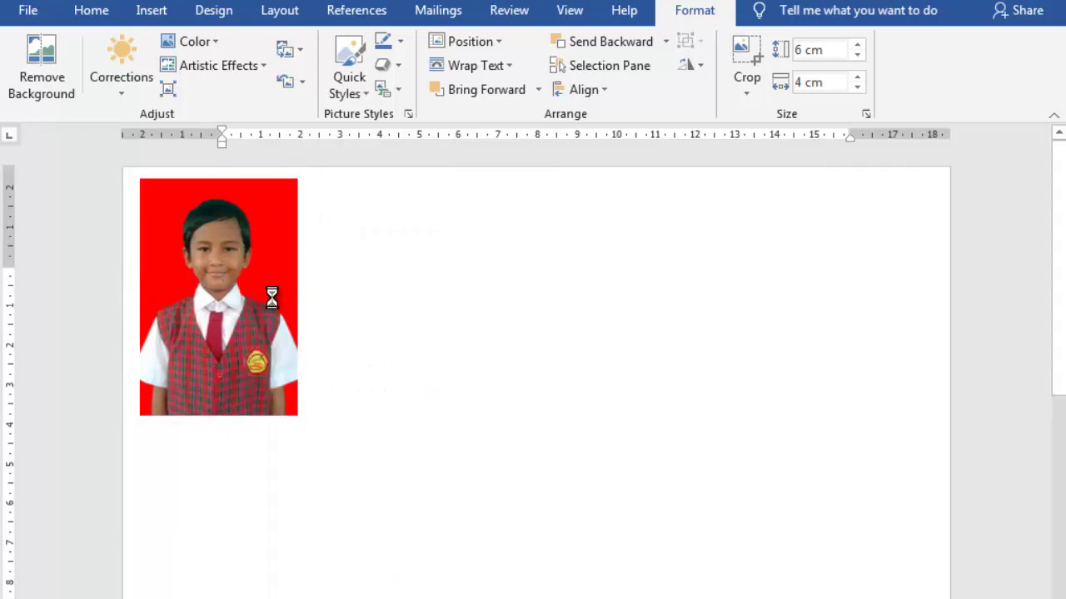
{"action": "left_click_drag", "start_coordinate": [308, 341], "coordinate": [405, 251]}
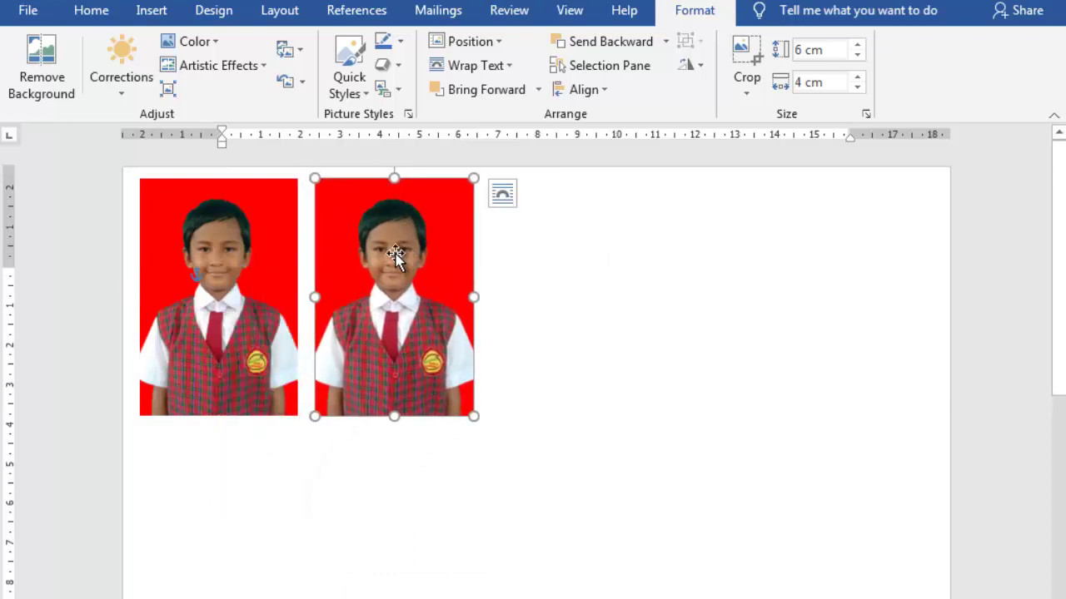
- Duplicate both red photos together and place the new pair beside them to complete a row of four
{"action": "left_click", "coordinate": [250, 250], "text": "shift"}
{"action": "right_click", "coordinate": [251, 248]}
{"action": "left_click", "coordinate": [283, 284]}
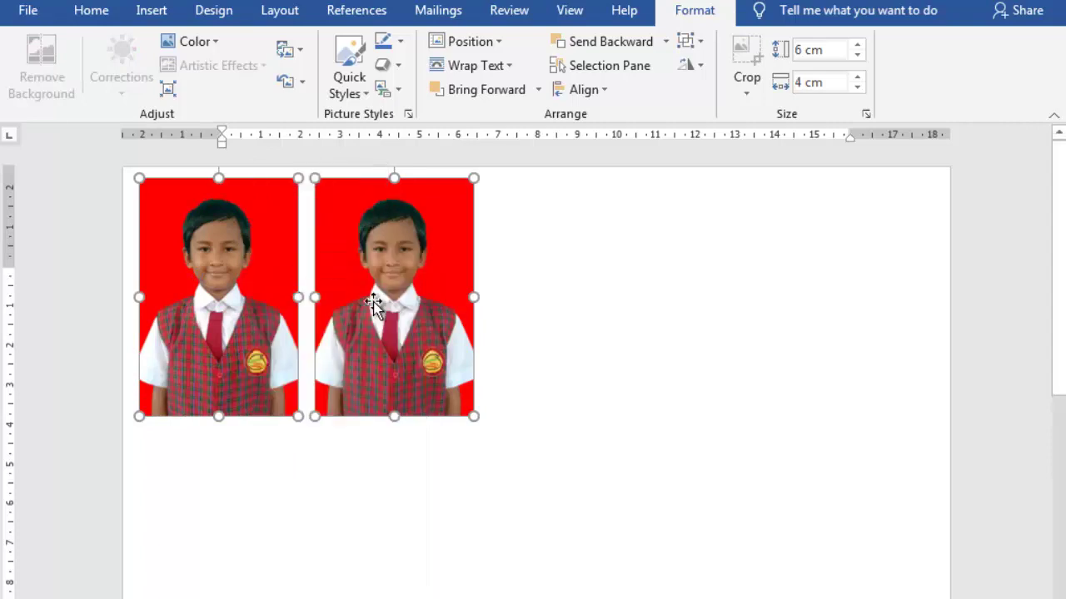
{"action": "right_click", "coordinate": [583, 299]}
{"action": "left_click", "coordinate": [618, 385]}
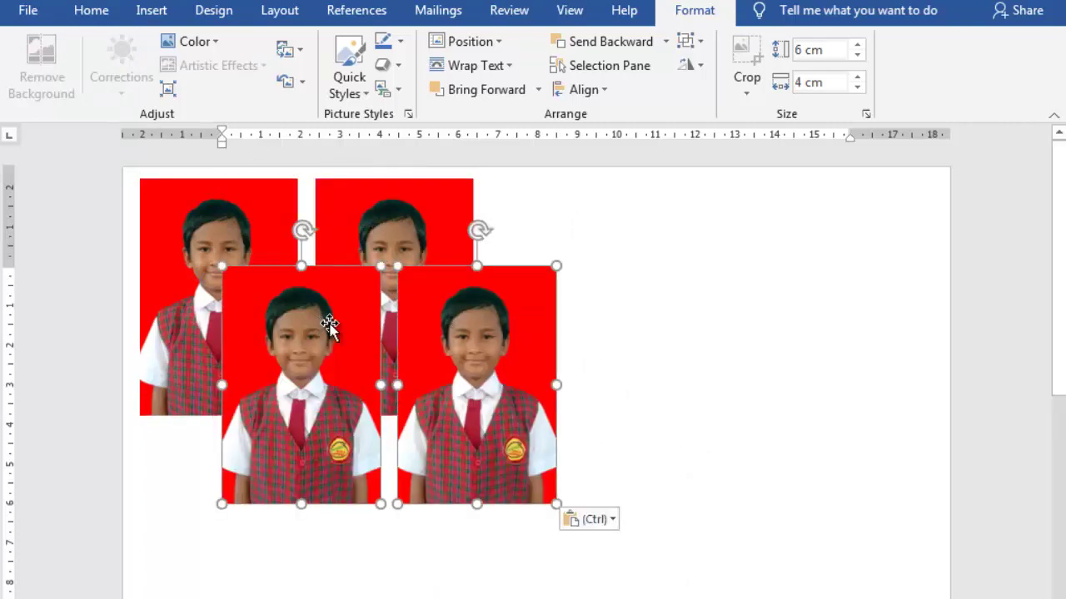
{"action": "left_click_drag", "start_coordinate": [323, 325], "coordinate": [587, 237]}
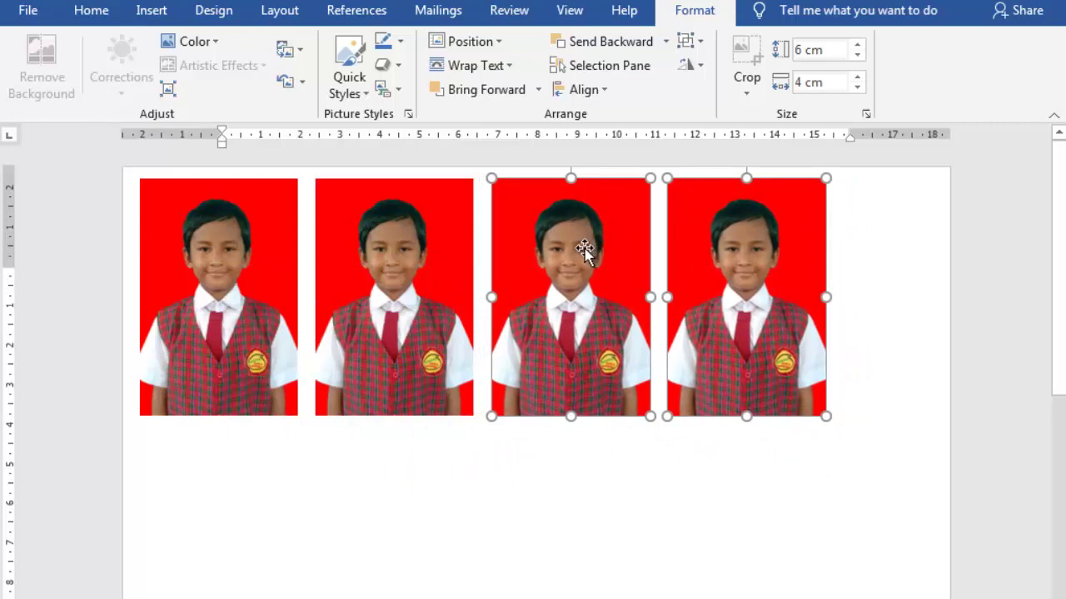
{"action": "left_click", "coordinate": [556, 483]}
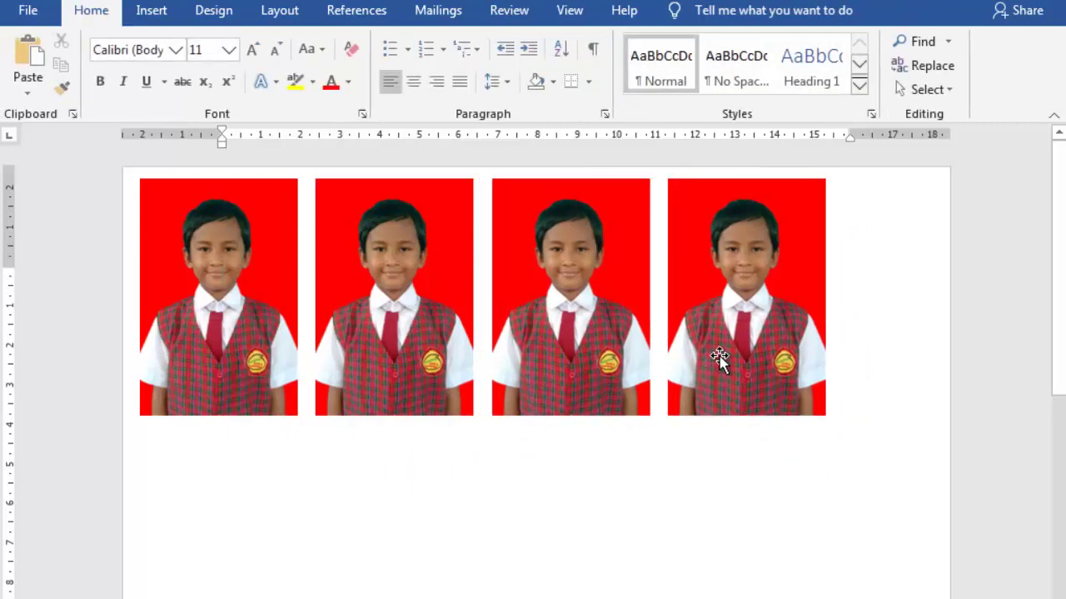
- Duplicate the fourth red photo and place the copy in the empty area below the row
{"action": "left_click", "coordinate": [719, 356]}
{"action": "right_click", "coordinate": [719, 358]}
{"action": "left_click", "coordinate": [764, 345]}
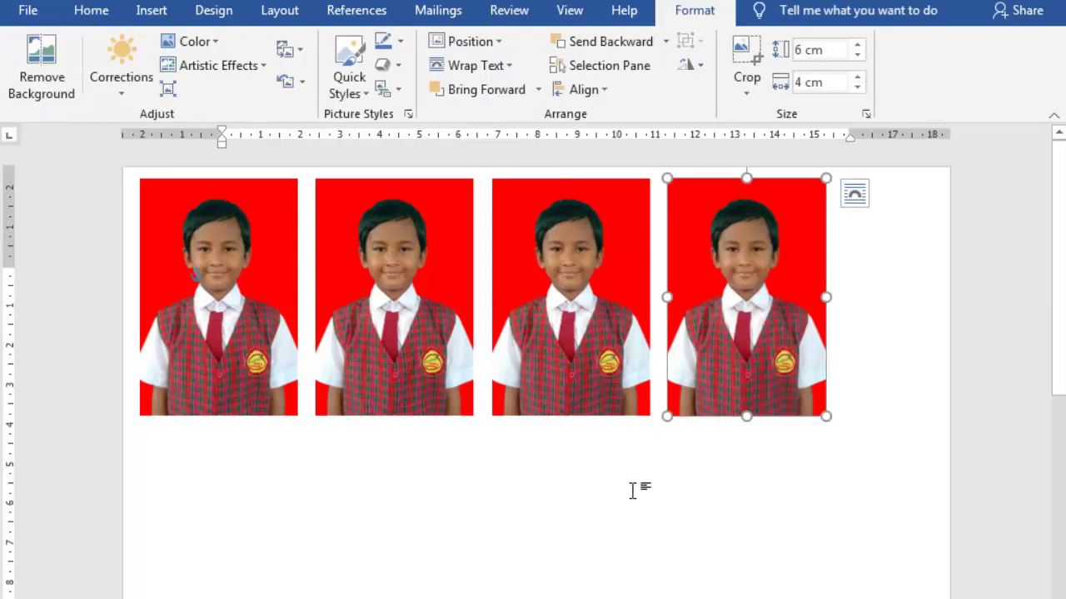
{"action": "right_click", "coordinate": [633, 492]}
{"action": "left_click", "coordinate": [671, 300]}
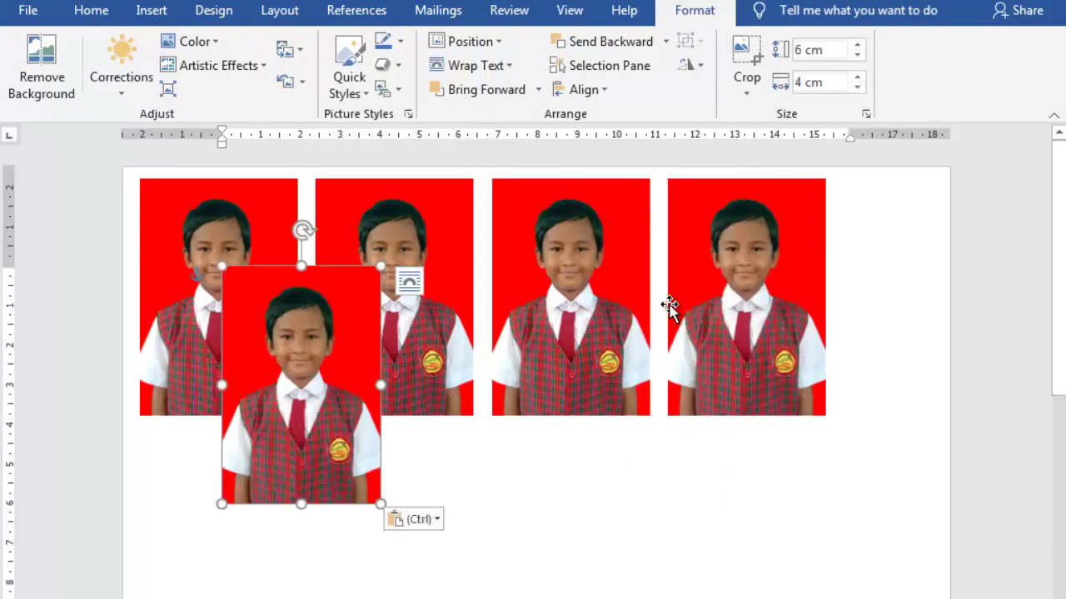
{"action": "left_click_drag", "start_coordinate": [285, 325], "coordinate": [465, 502]}
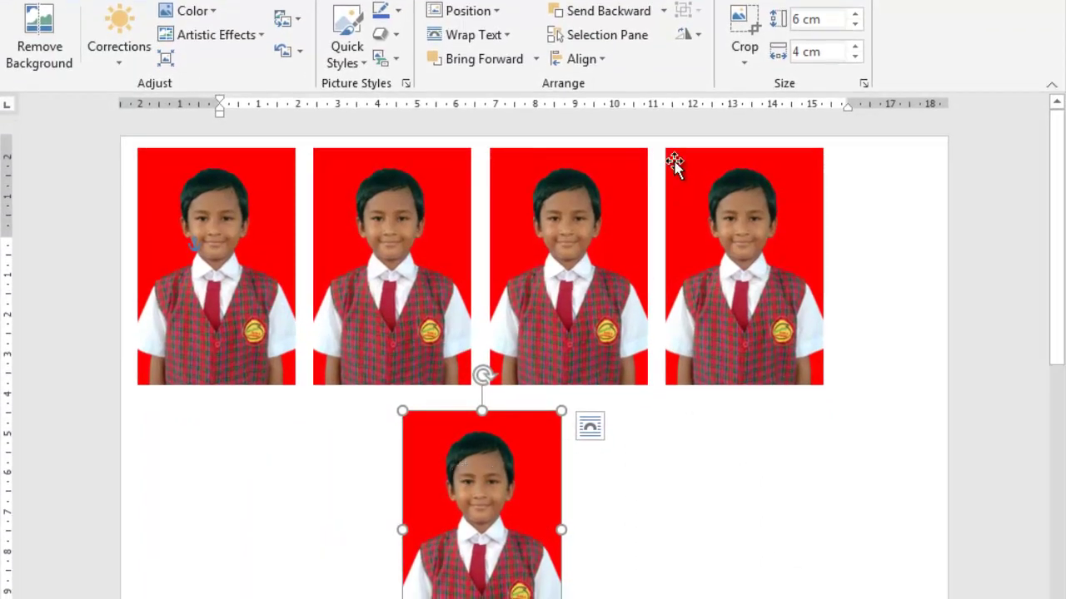
- Crop the photo below the row to a 3:4 portrait aspect ratio, set its width to 3 cm and finish cropping
{"action": "left_click", "coordinate": [740, 59]}
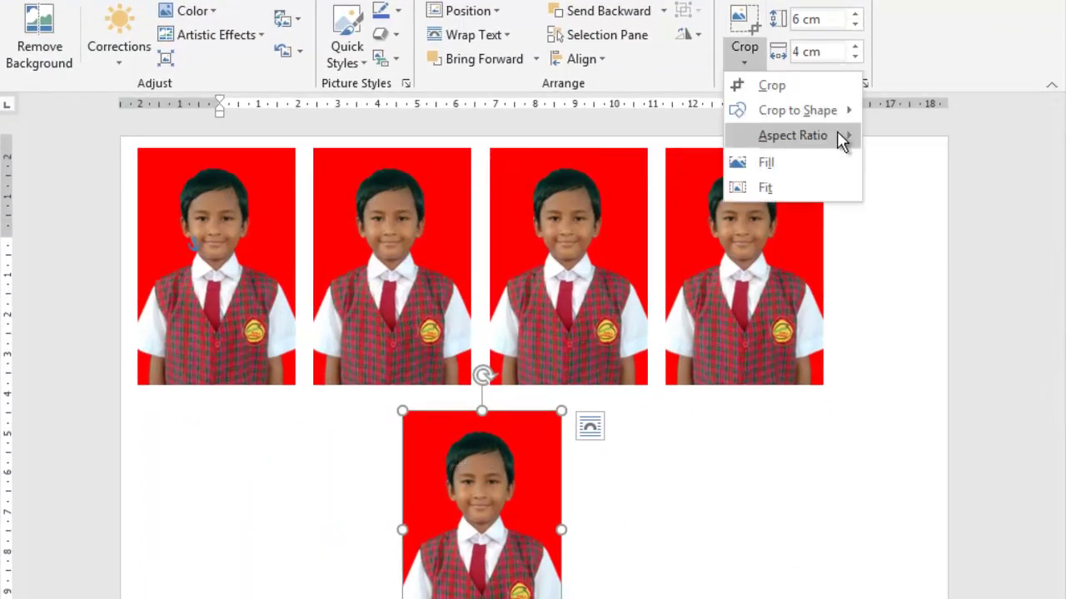
{"action": "mouse_move", "coordinate": [840, 136]}
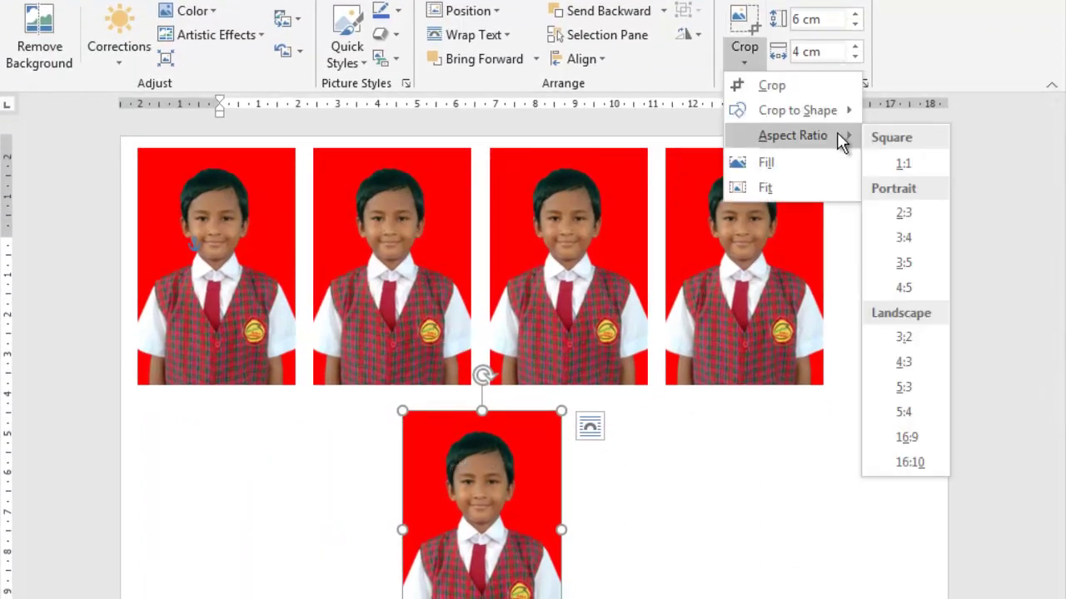
{"action": "left_click", "coordinate": [903, 237]}
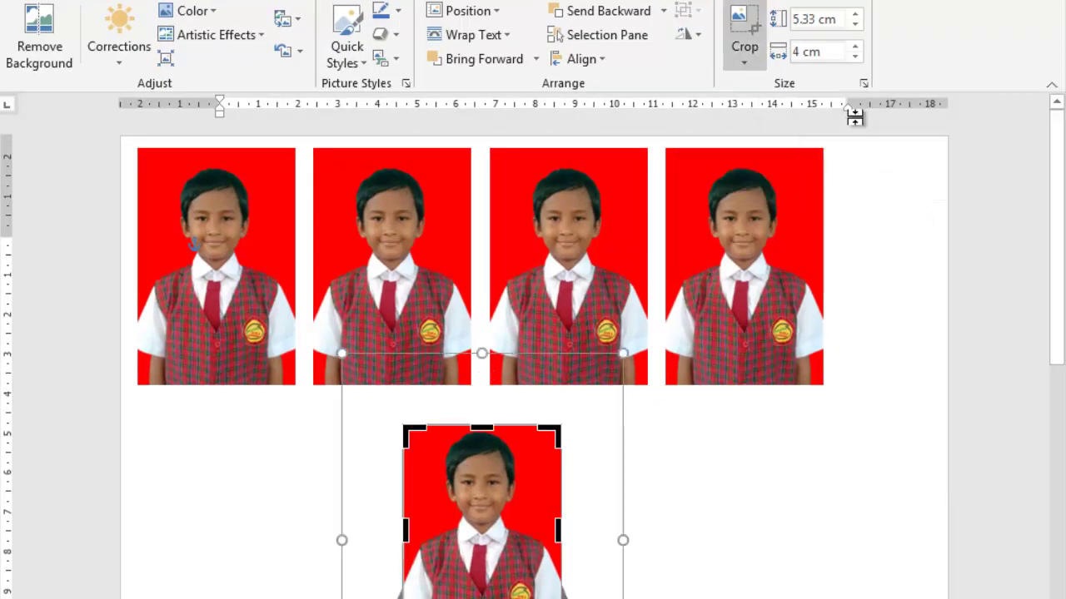
{"action": "left_click", "coordinate": [800, 53]}
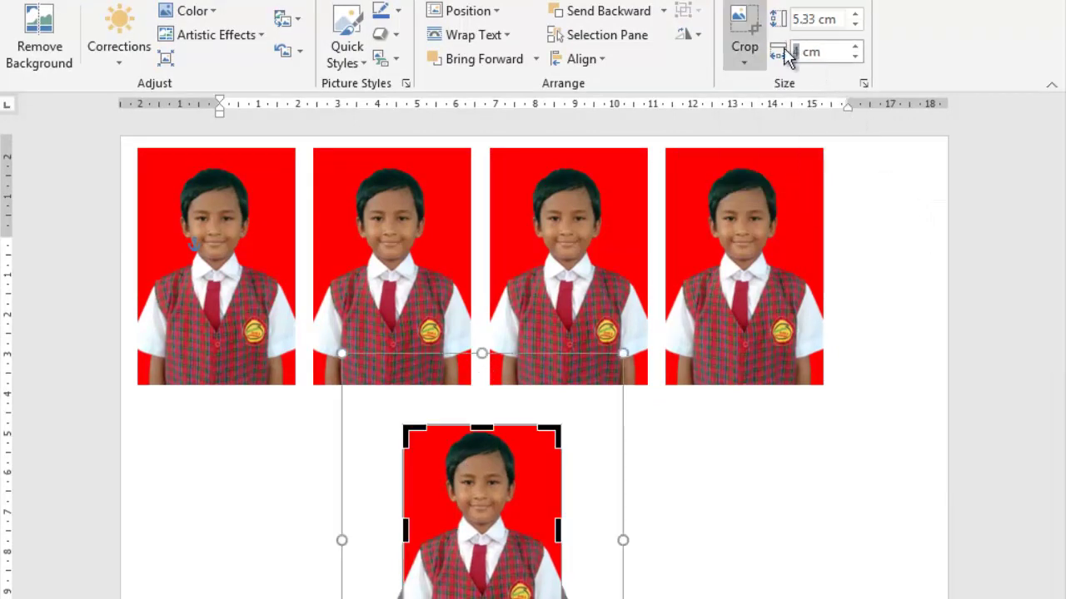
{"action": "type", "text": "3 cm"}
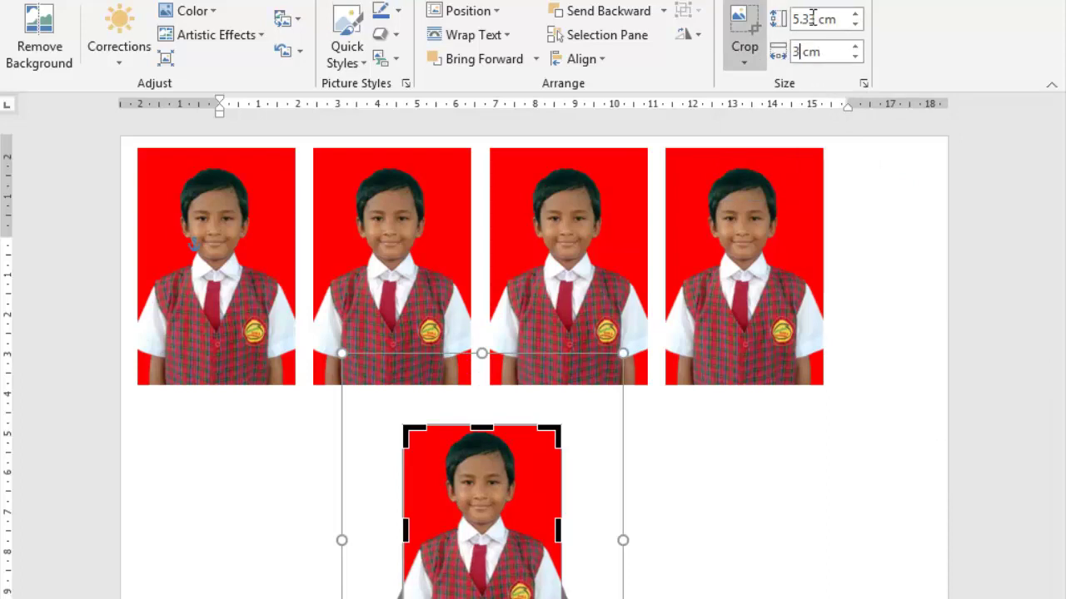
{"action": "key", "text": "Return"}
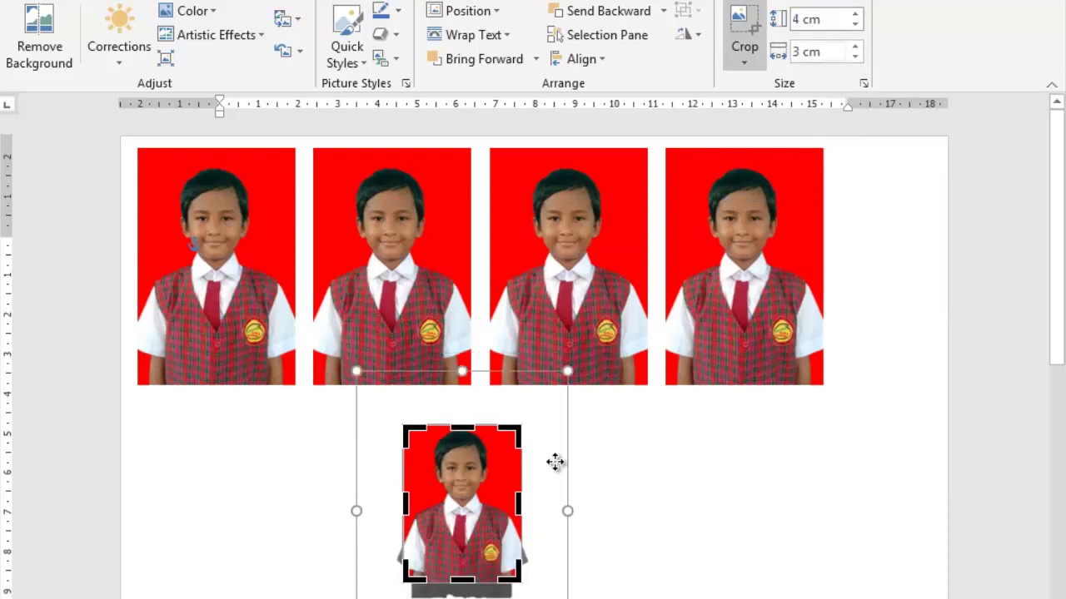
{"action": "left_click", "coordinate": [647, 500]}
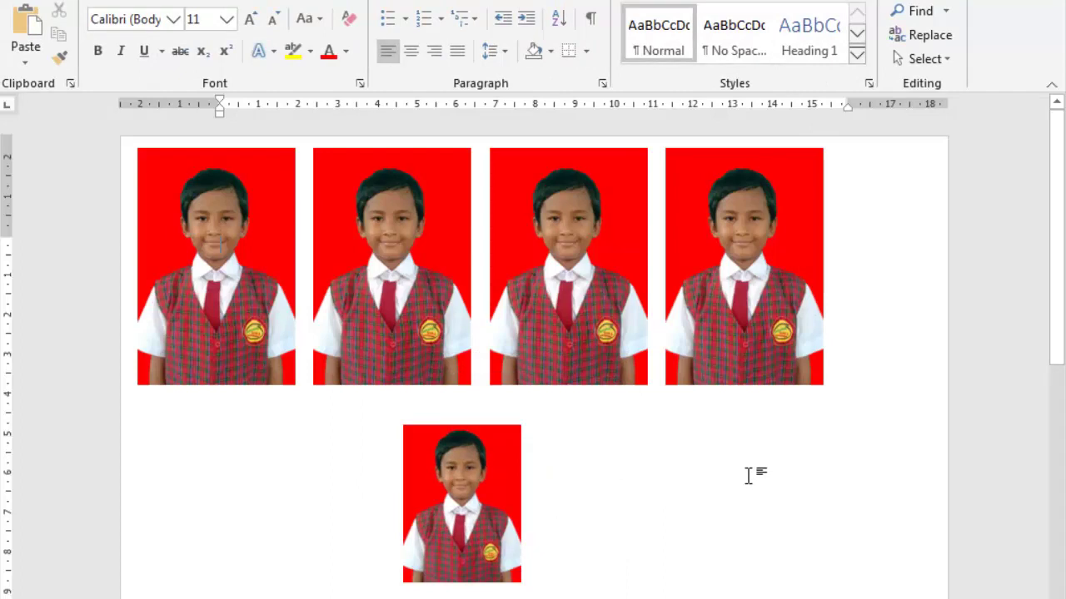
- Change the small photo's solid background fill to standard blue and close the picture formatting settings
{"action": "left_click", "coordinate": [499, 476]}
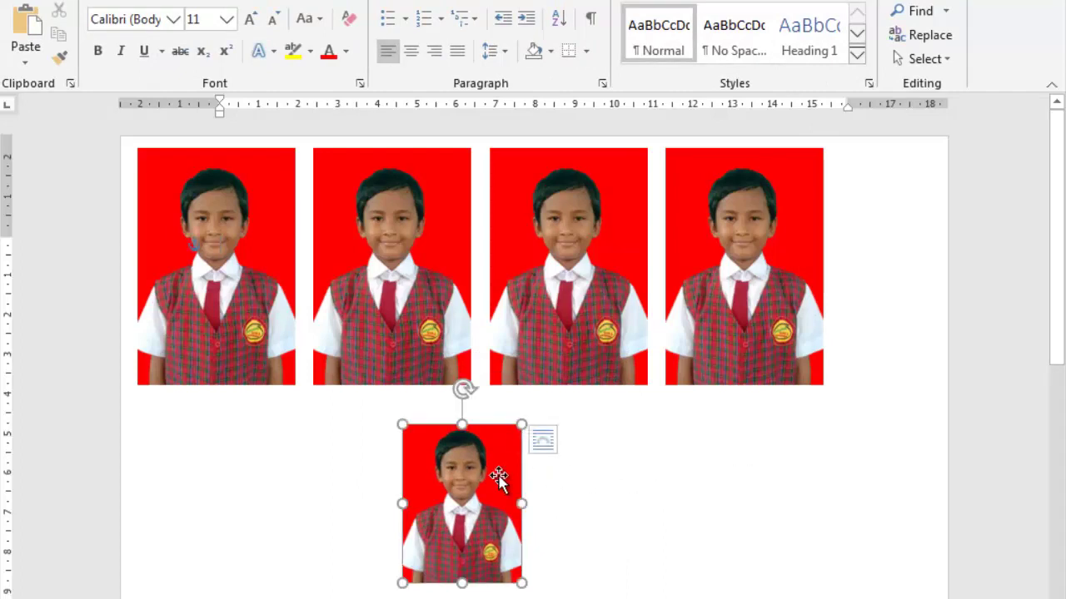
{"action": "right_click", "coordinate": [497, 475]}
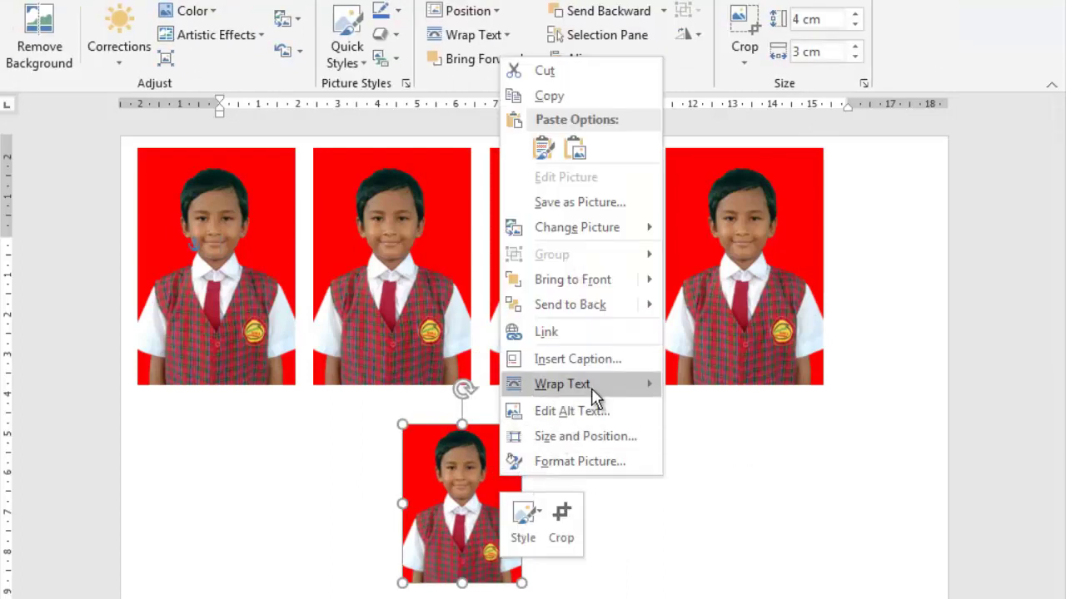
{"action": "mouse_move", "coordinate": [595, 389]}
{"action": "left_click", "coordinate": [749, 462]}
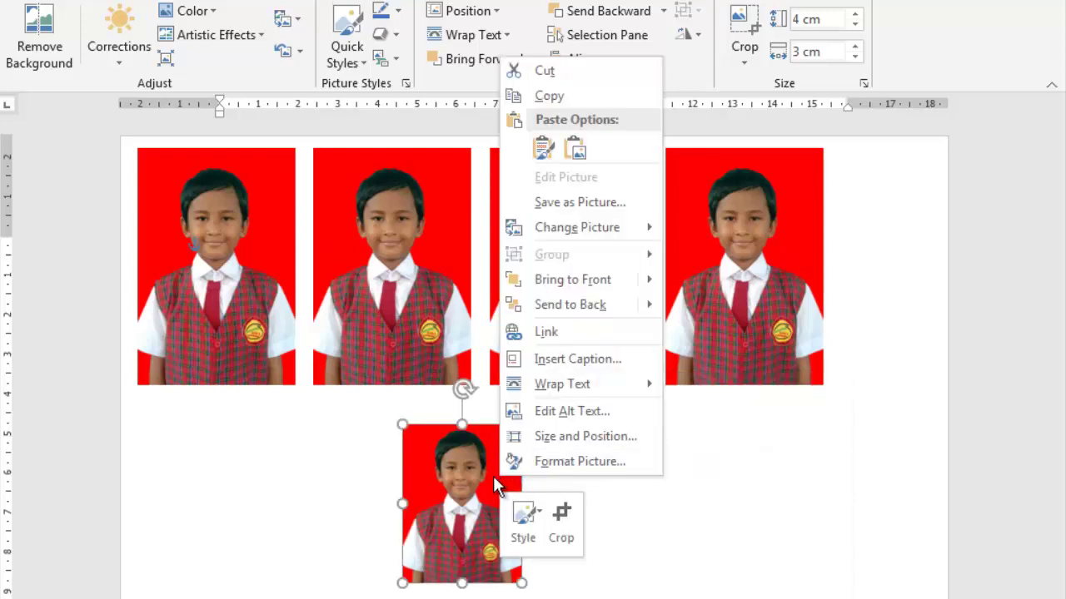
{"action": "left_click", "coordinate": [583, 460]}
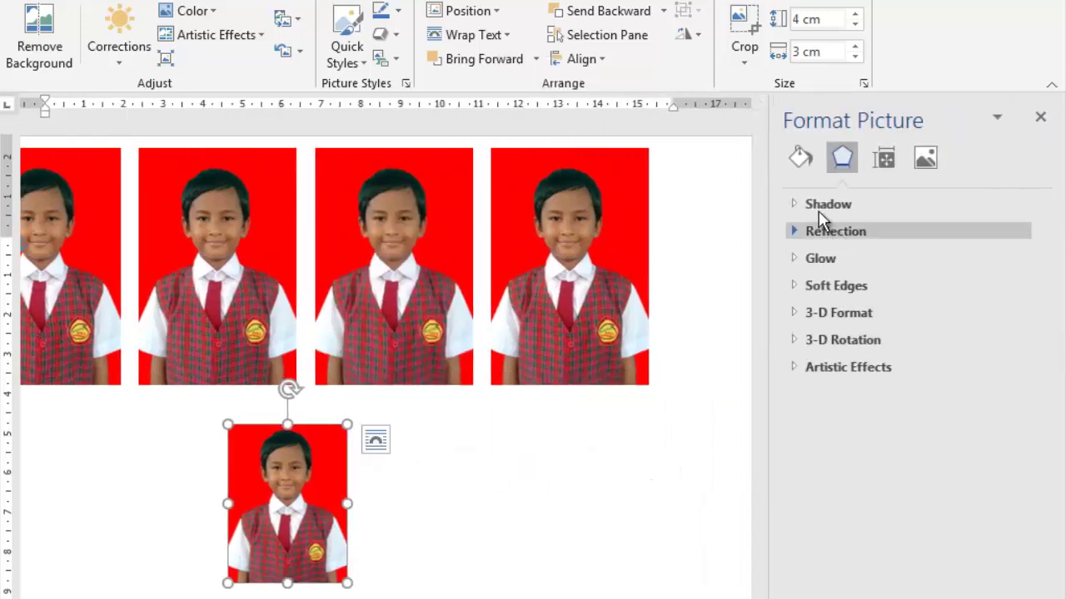
{"action": "left_click", "coordinate": [799, 159]}
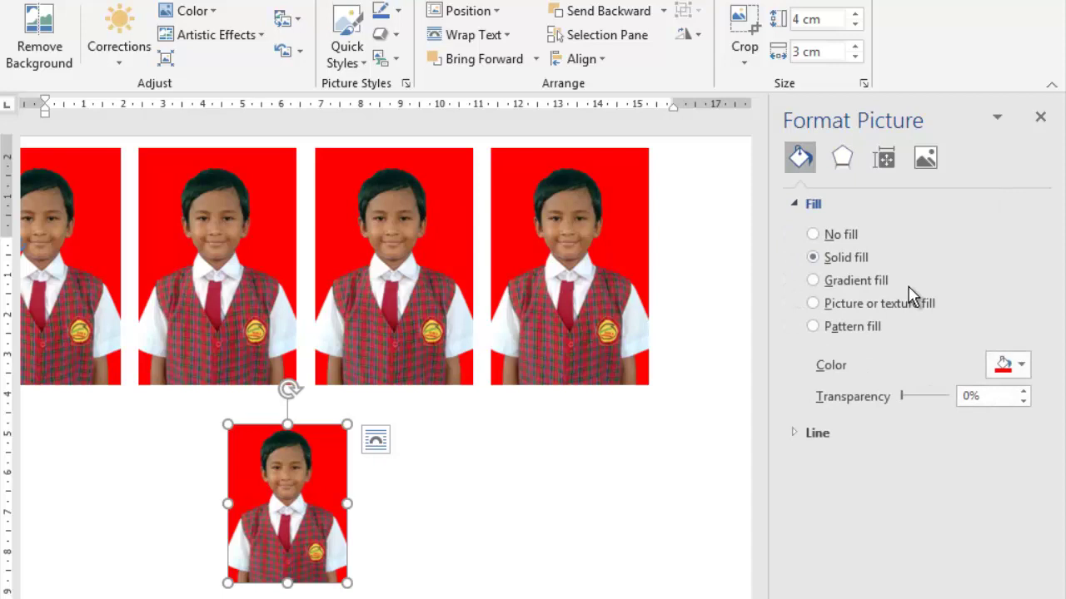
{"action": "left_click", "coordinate": [1008, 364]}
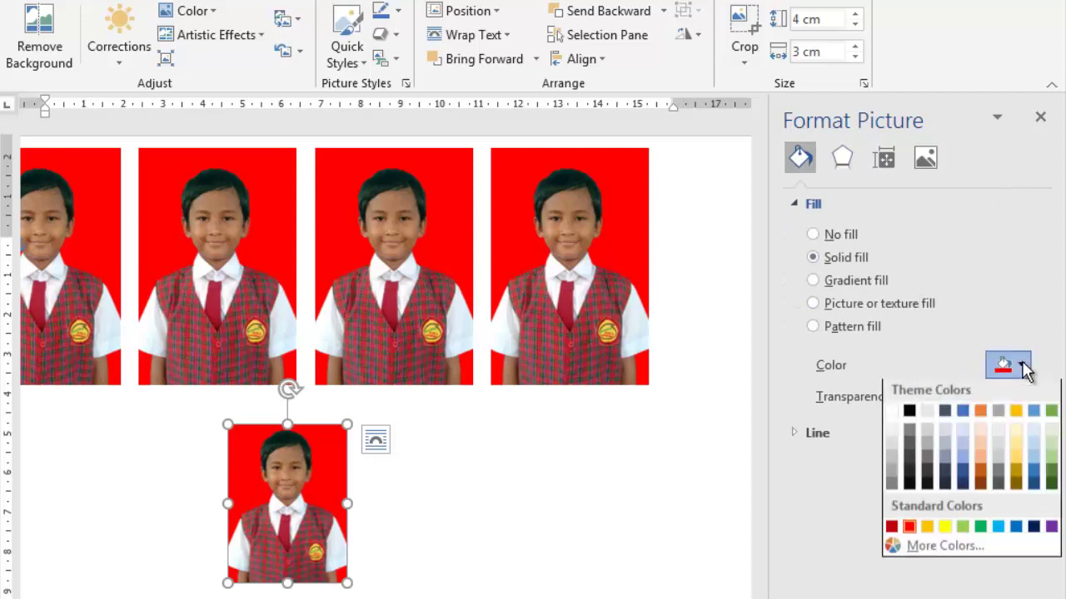
{"action": "left_click", "coordinate": [1015, 528]}
{"action": "left_click", "coordinate": [584, 500]}
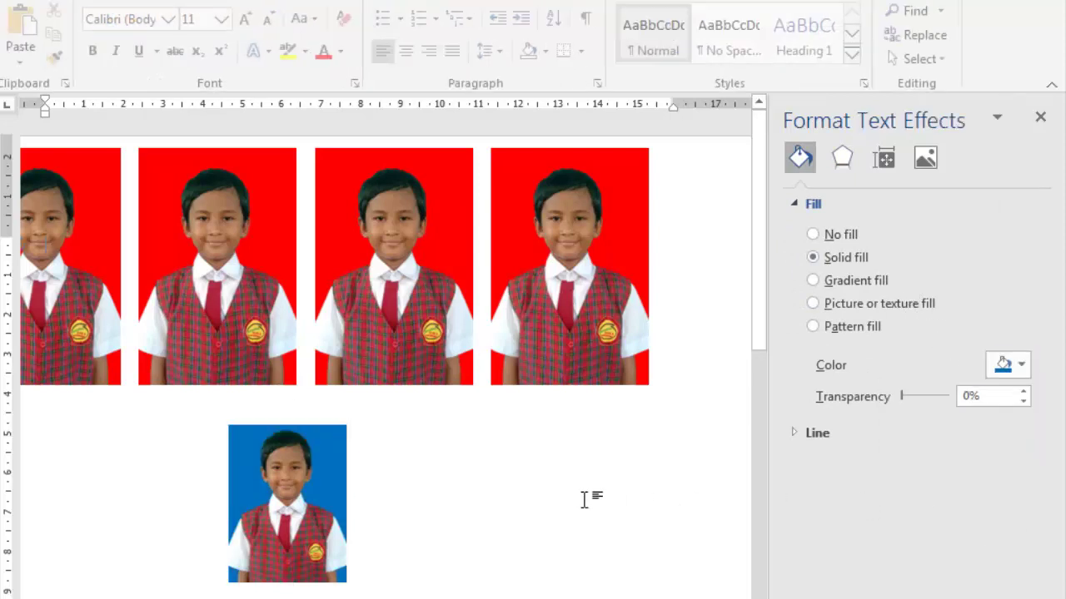
{"action": "left_click", "coordinate": [1041, 119]}
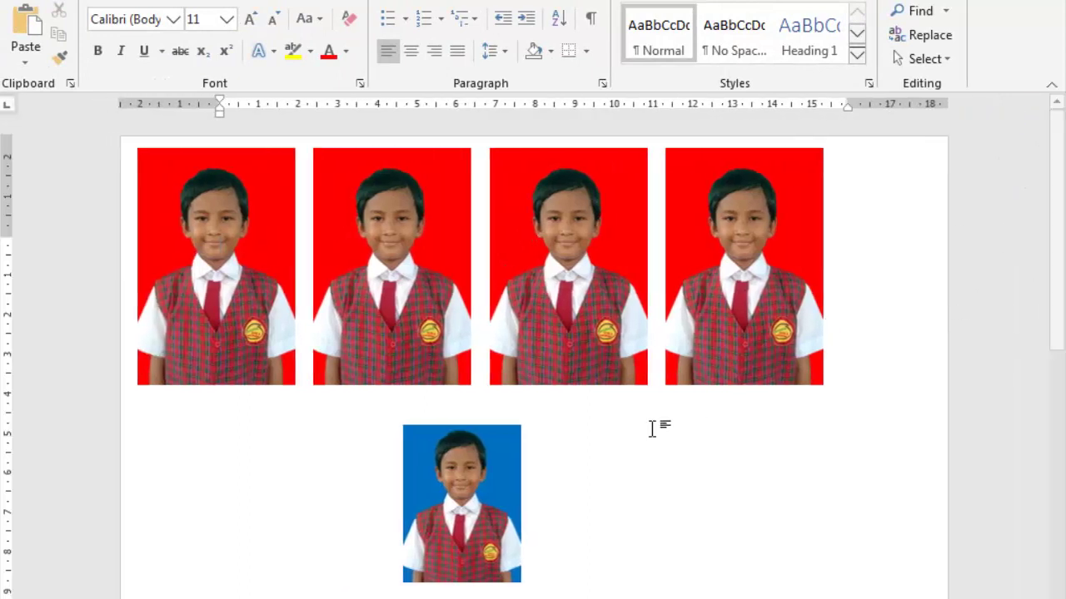
- Move the blue photo beneath the first red photo and place a copy directly beside it
{"action": "left_click_drag", "start_coordinate": [499, 473], "coordinate": [236, 450]}
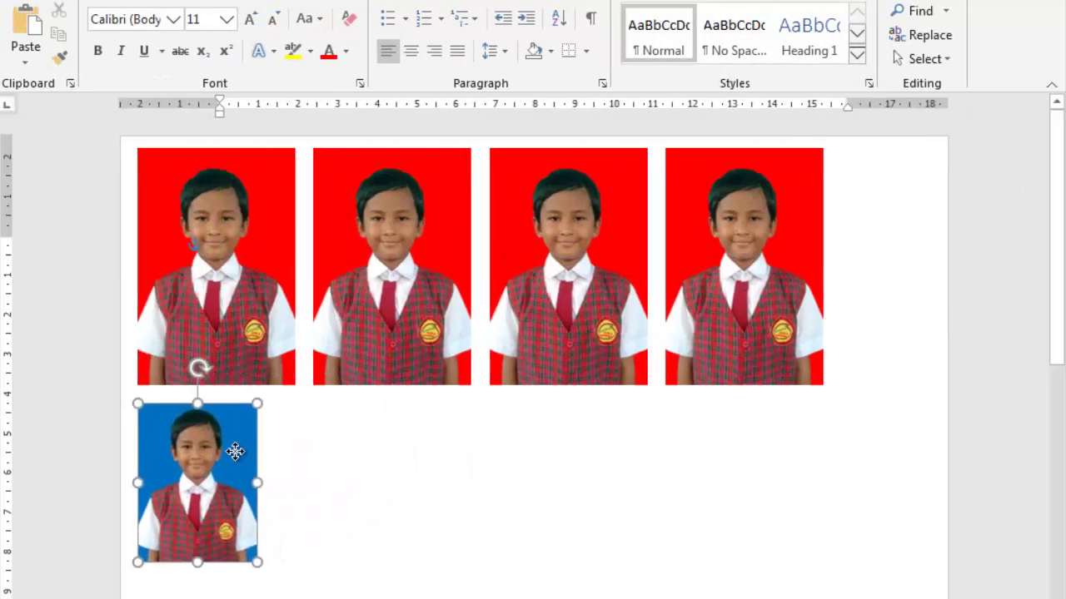
{"action": "right_click", "coordinate": [236, 449]}
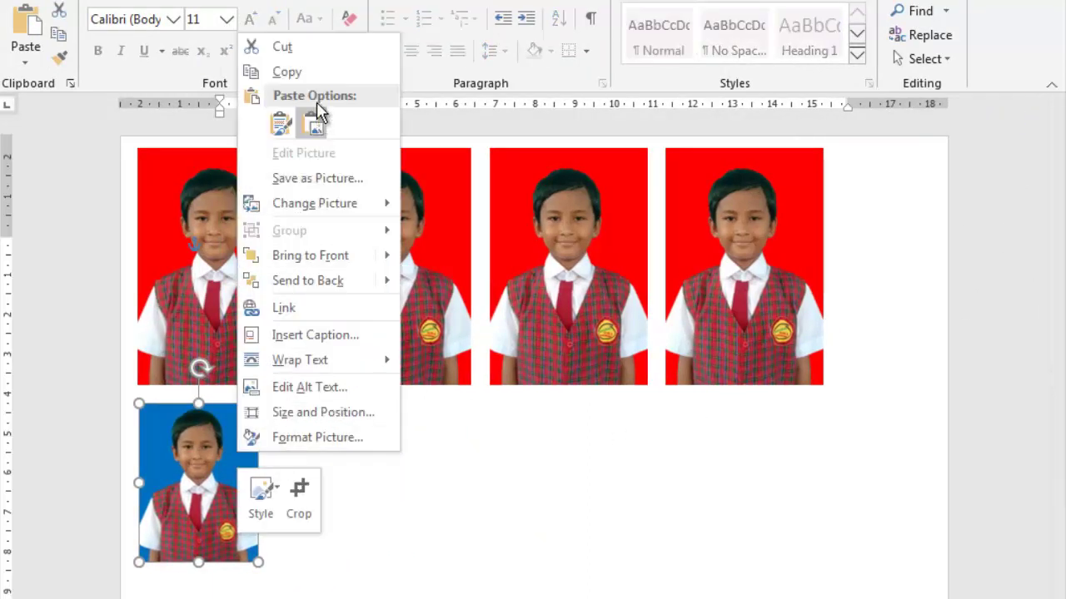
{"action": "left_click", "coordinate": [320, 73]}
{"action": "right_click", "coordinate": [348, 173]}
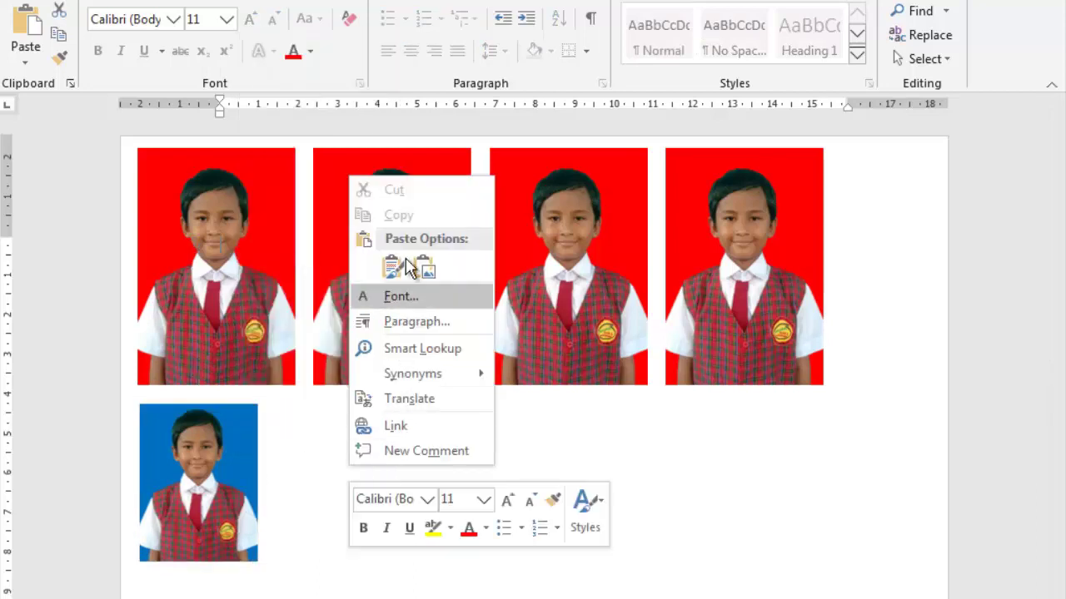
{"action": "left_click", "coordinate": [398, 275]}
{"action": "left_click_drag", "start_coordinate": [281, 287], "coordinate": [335, 451]}
- Duplicate the two blue photos together and place the new pair beside them, making four in the second row
{"action": "left_click", "coordinate": [199, 442], "text": "ctrl"}
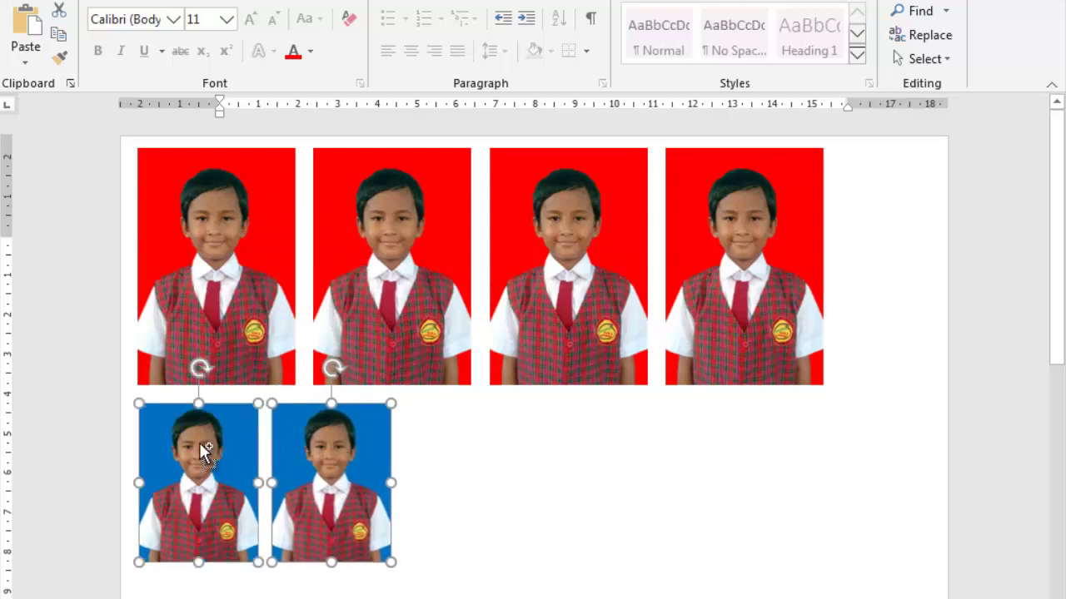
{"action": "right_click", "coordinate": [199, 442]}
{"action": "key", "text": "Escape"}
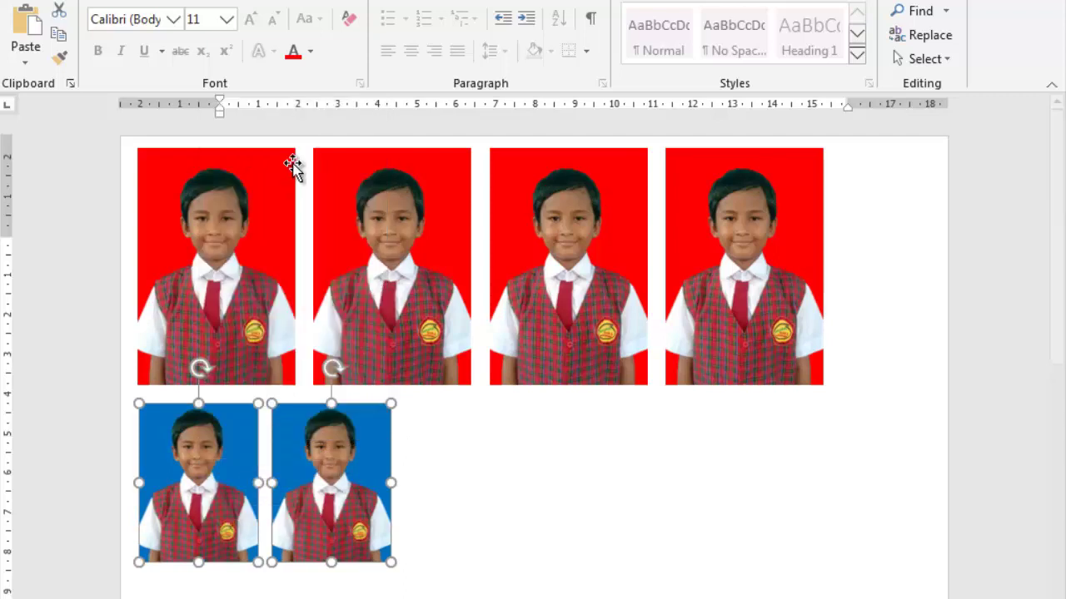
{"action": "right_click", "coordinate": [431, 501]}
{"action": "left_click_drag", "start_coordinate": [473, 305], "coordinate": [473, 459]}
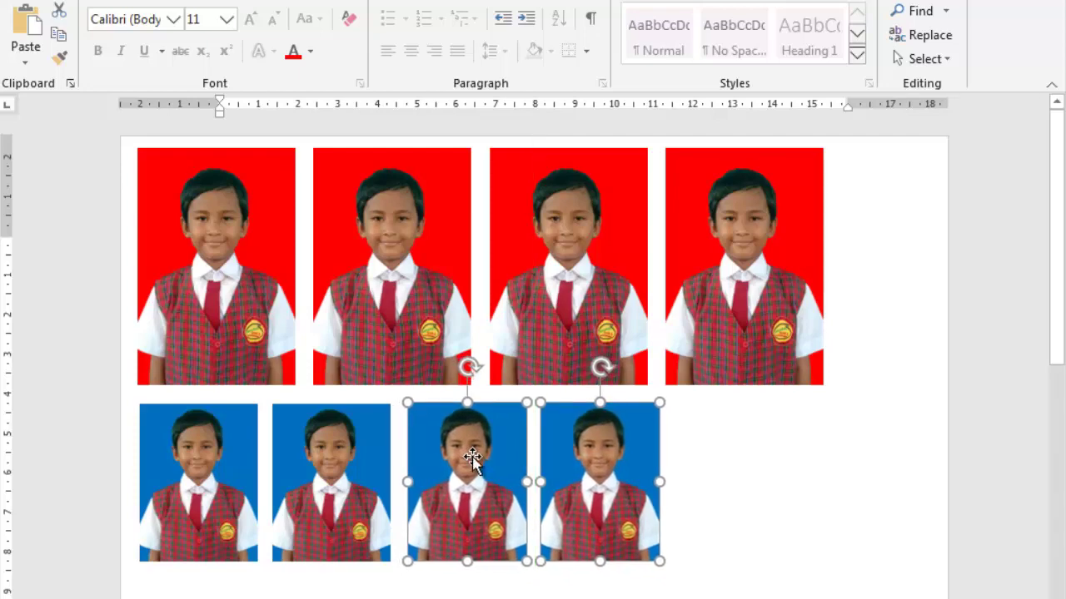
- Duplicate the newest pair of blue photos and place it at the end of the second row, making six
{"action": "right_click", "coordinate": [472, 458]}
{"action": "left_click", "coordinate": [518, 210]}
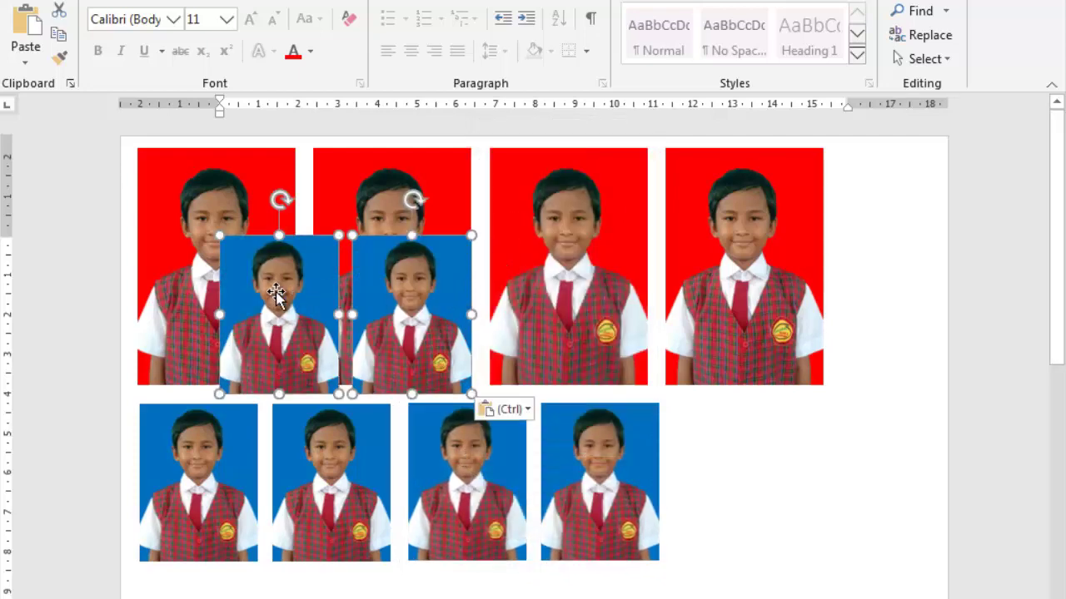
{"action": "left_click_drag", "start_coordinate": [275, 295], "coordinate": [730, 488]}
{"action": "key", "text": "Escape"}
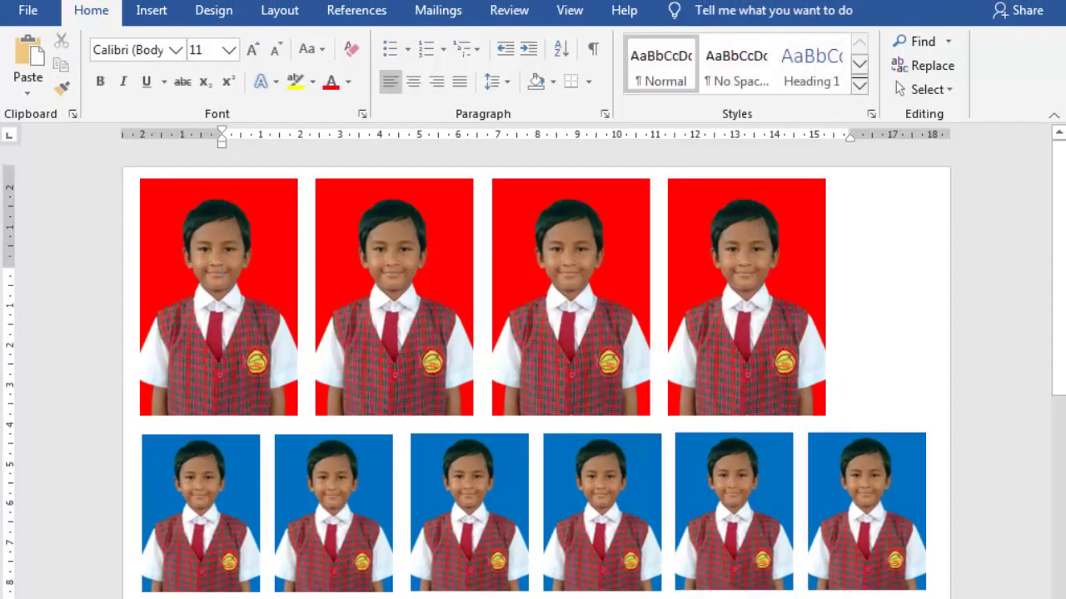
{"action": "scroll", "coordinate": [533, 366], "scroll_direction": "down", "scroll_amount": 1}
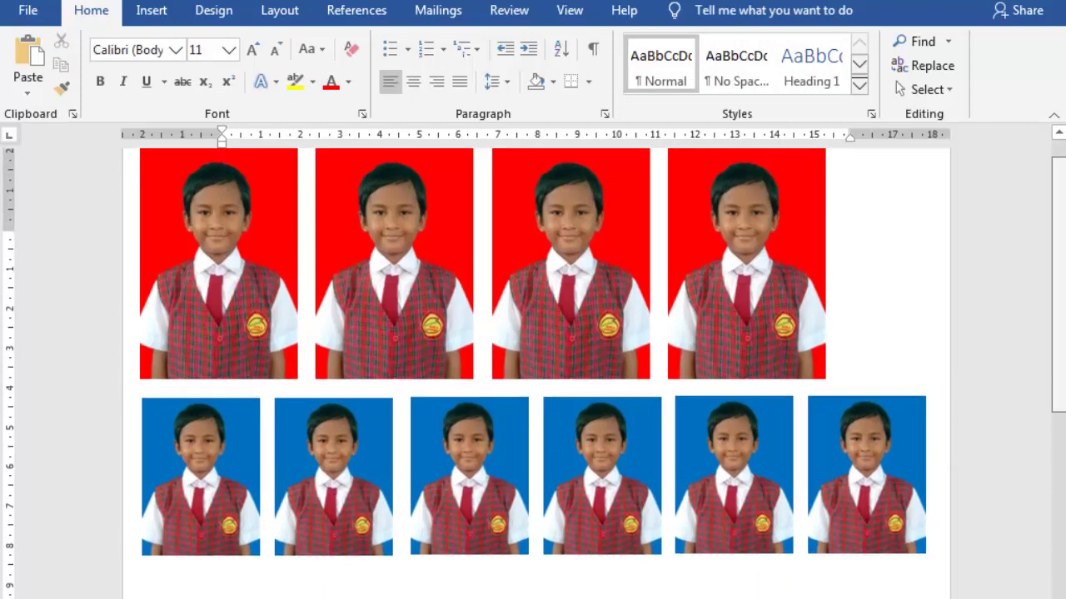
- Set the paper type to Epson Matte in the EPSON L310 Series printer properties and print the photo page
{"action": "scroll", "coordinate": [532, 367], "scroll_direction": "up", "scroll_amount": 1}
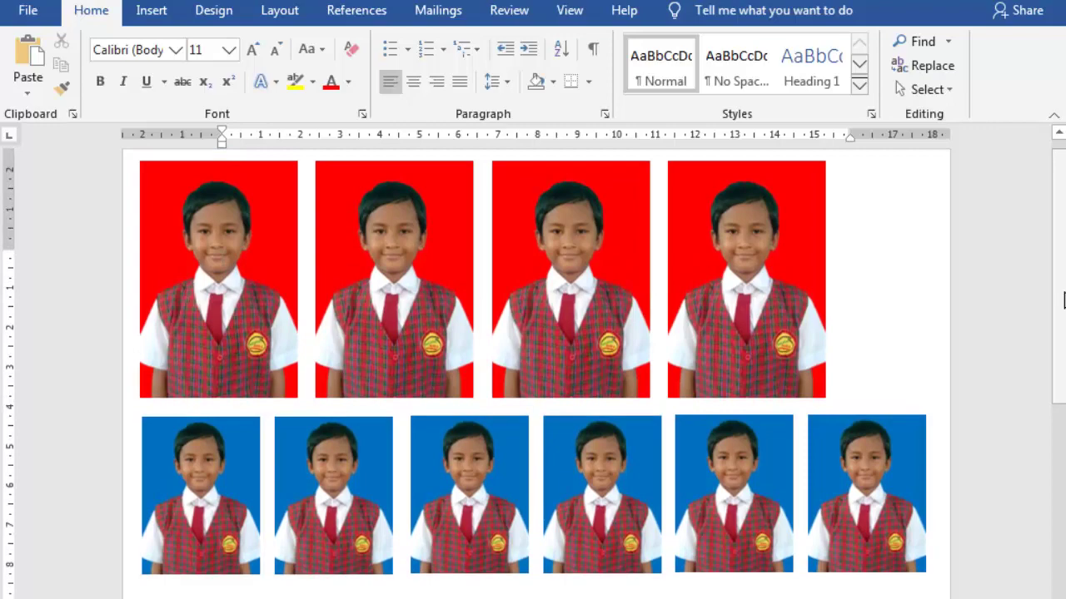
{"action": "left_click", "coordinate": [29, 12]}
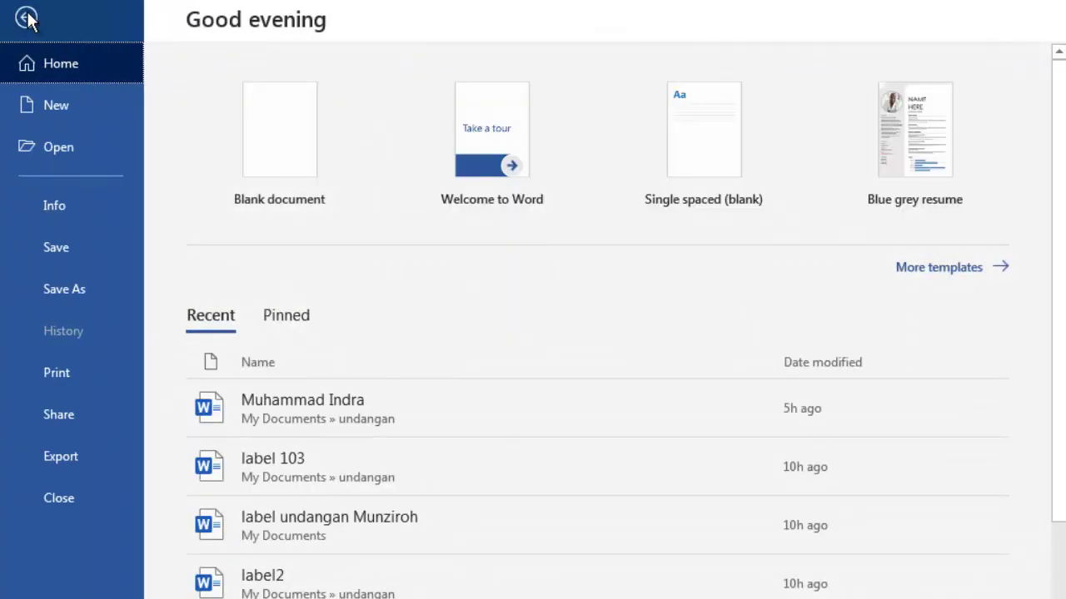
{"action": "left_click", "coordinate": [82, 365]}
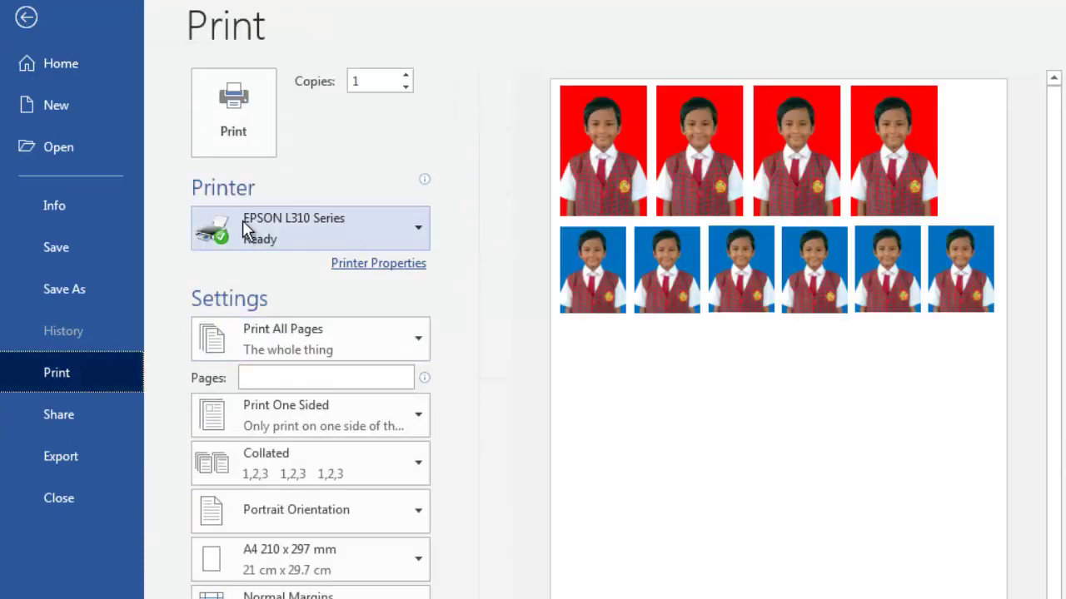
{"action": "mouse_move", "coordinate": [245, 226]}
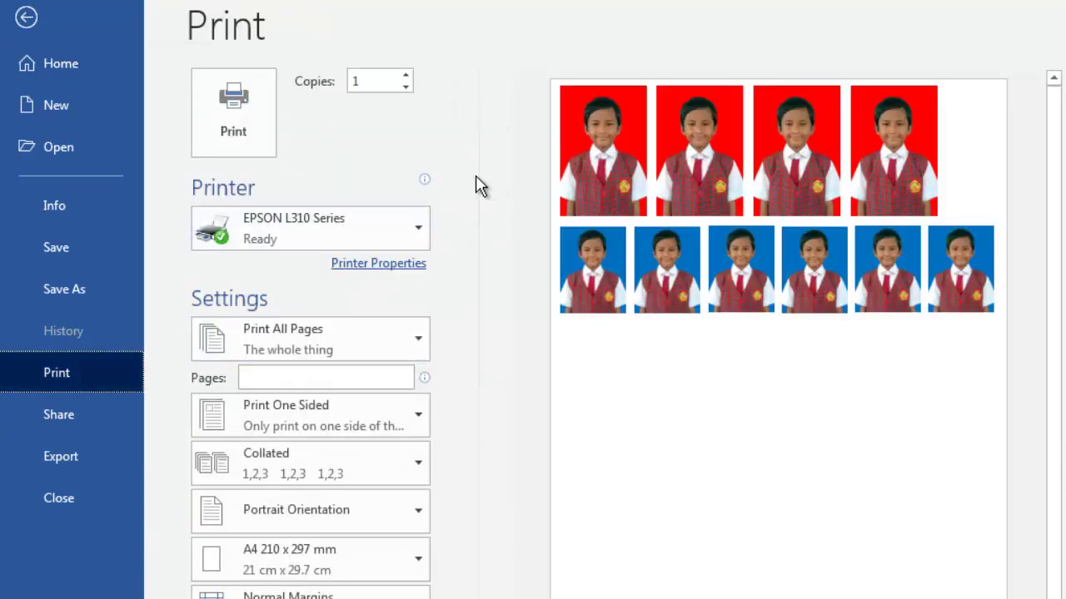
{"action": "left_click", "coordinate": [406, 264]}
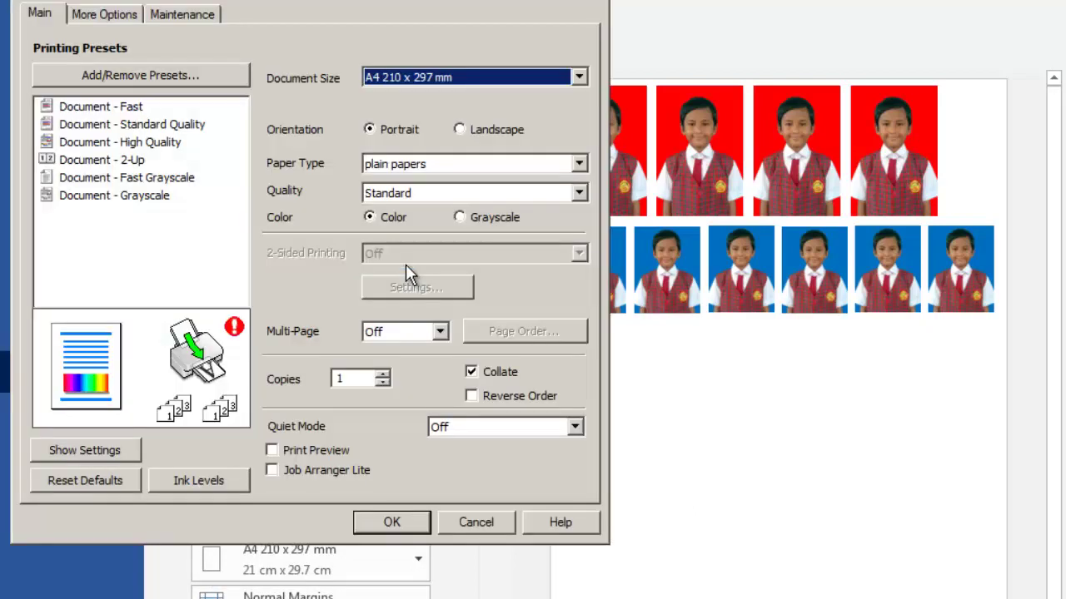
{"action": "left_click", "coordinate": [578, 165]}
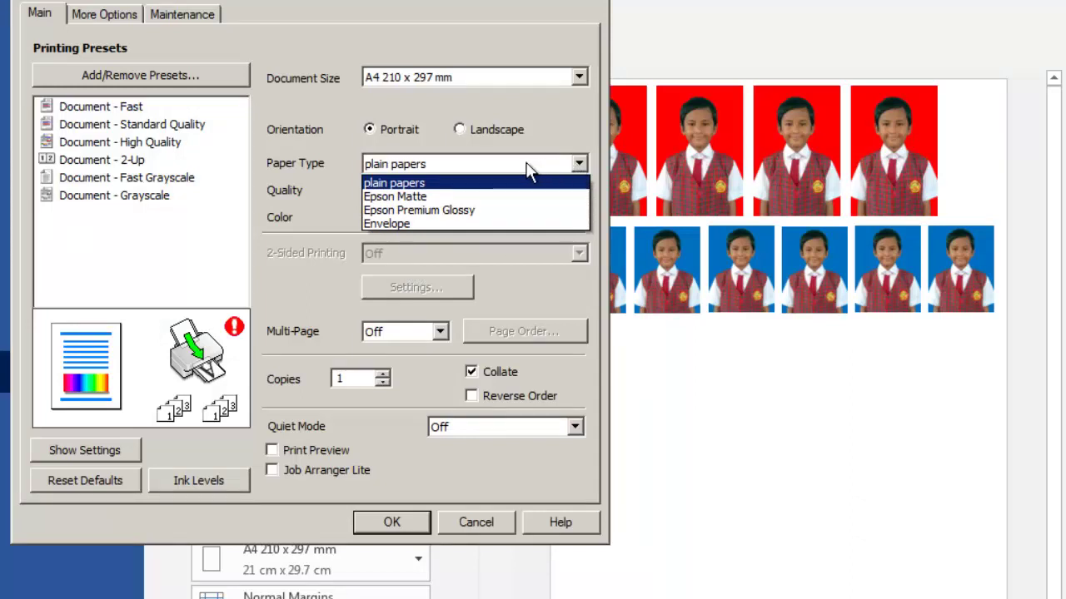
{"action": "left_click", "coordinate": [444, 198]}
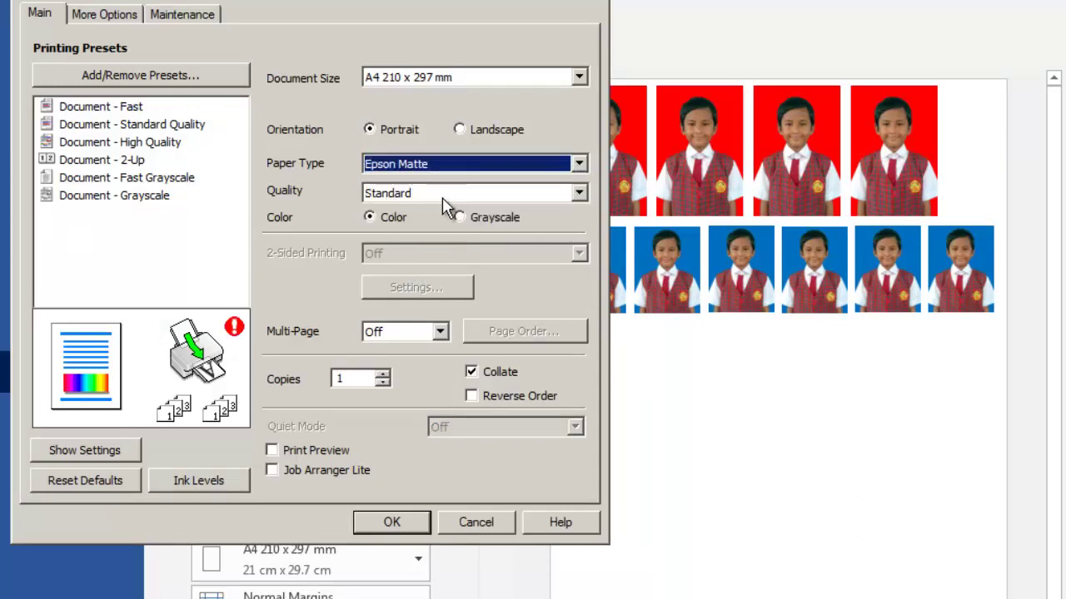
{"action": "left_click", "coordinate": [390, 522]}
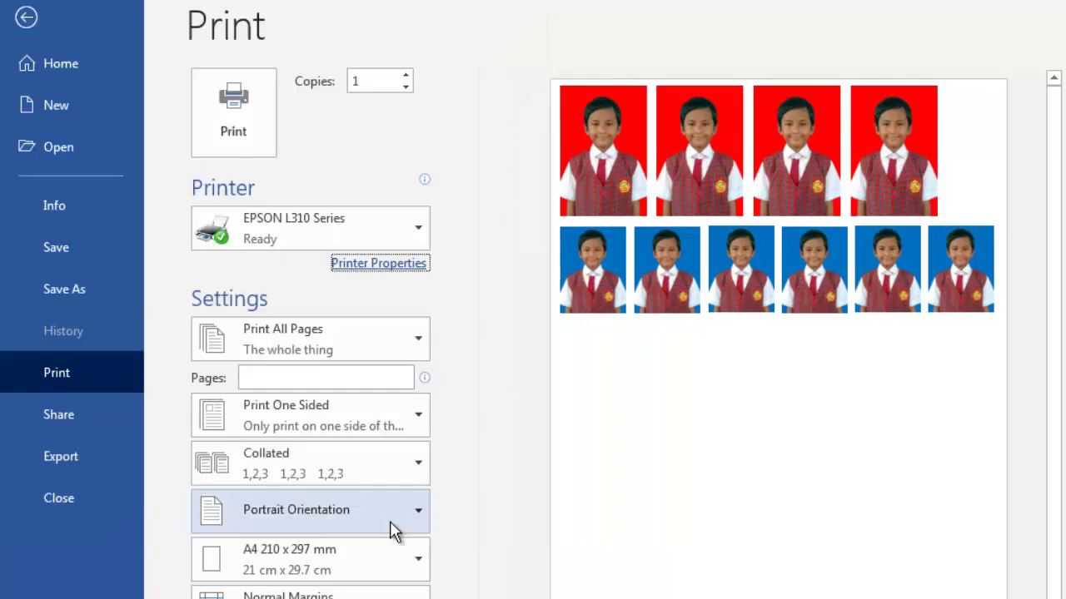
{"action": "left_click", "coordinate": [234, 112]}
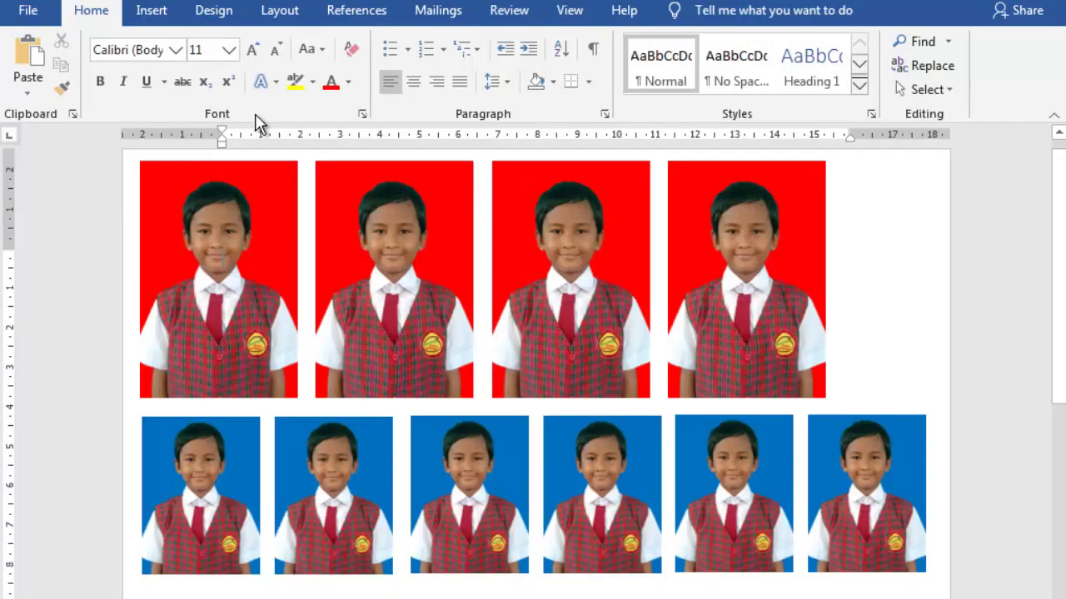